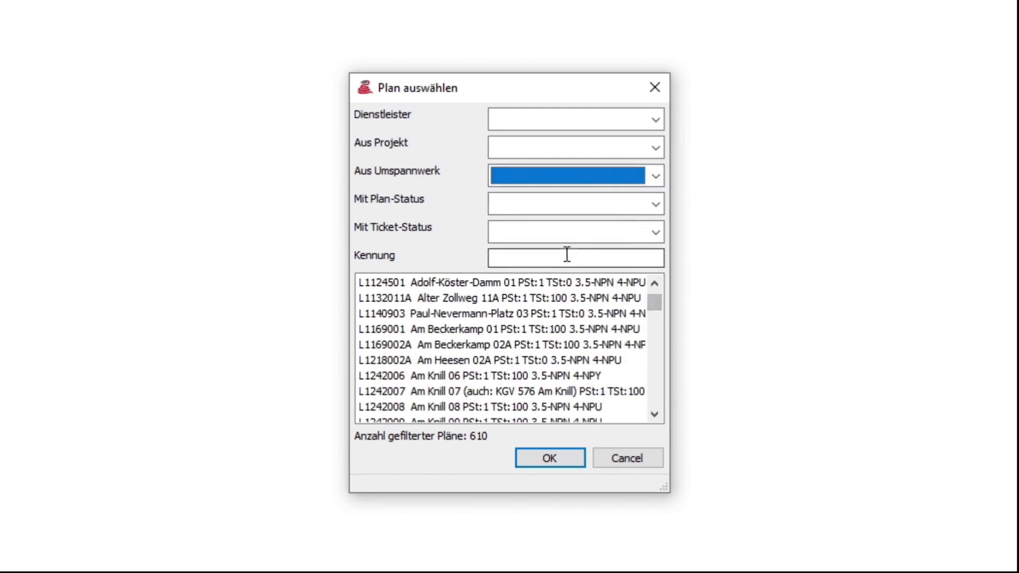
# - Filter the plans by the identifier "die" and open plan L2330003
pyautogui.click(553, 257)
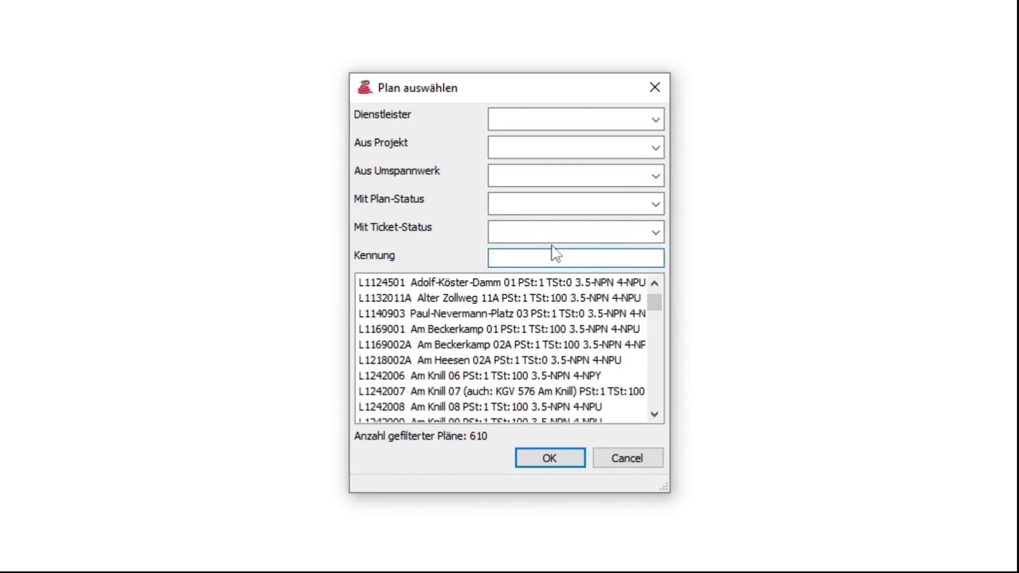
pyautogui.write('die')
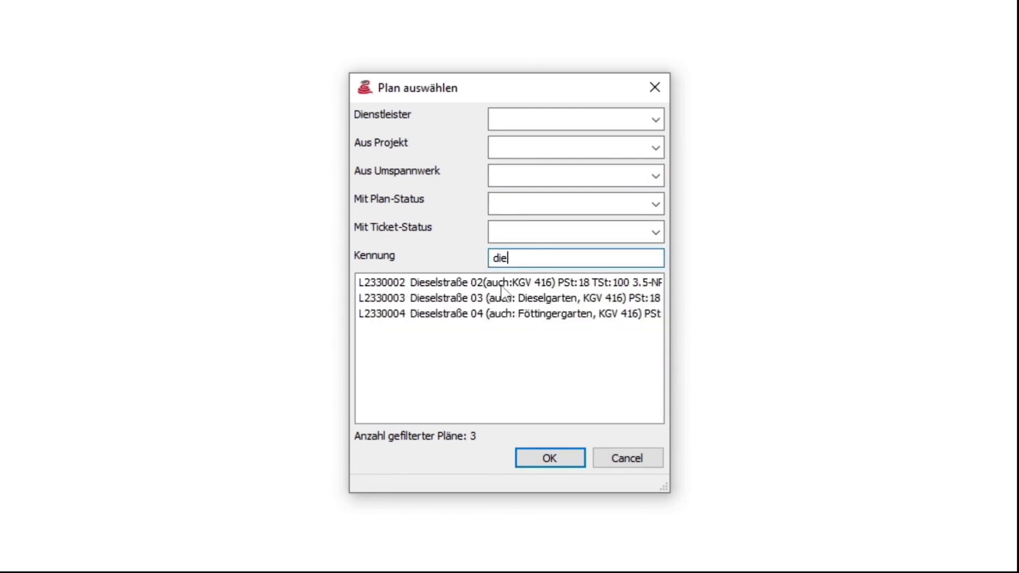
pyautogui.click(503, 298)
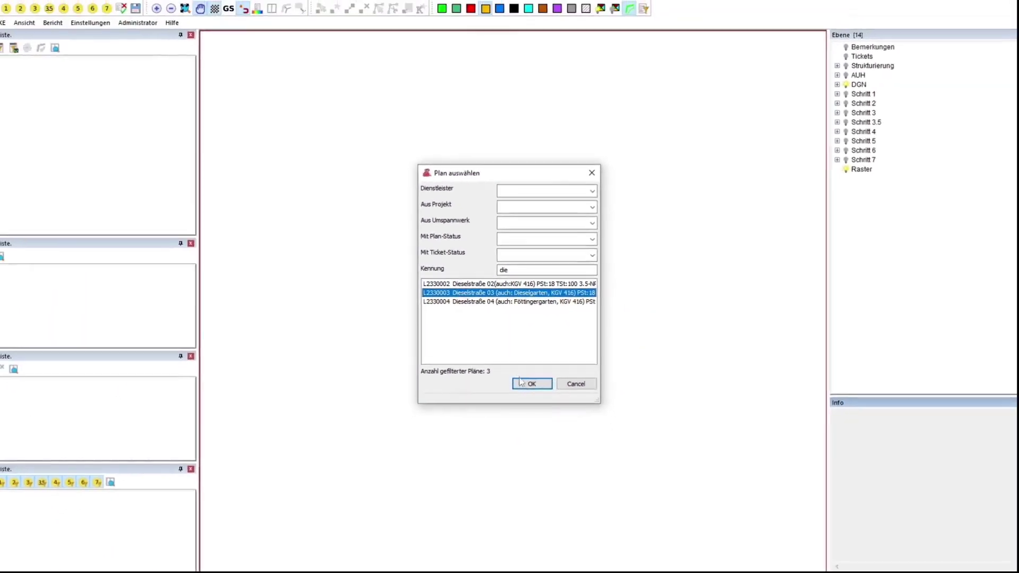
pyautogui.click(522, 382)
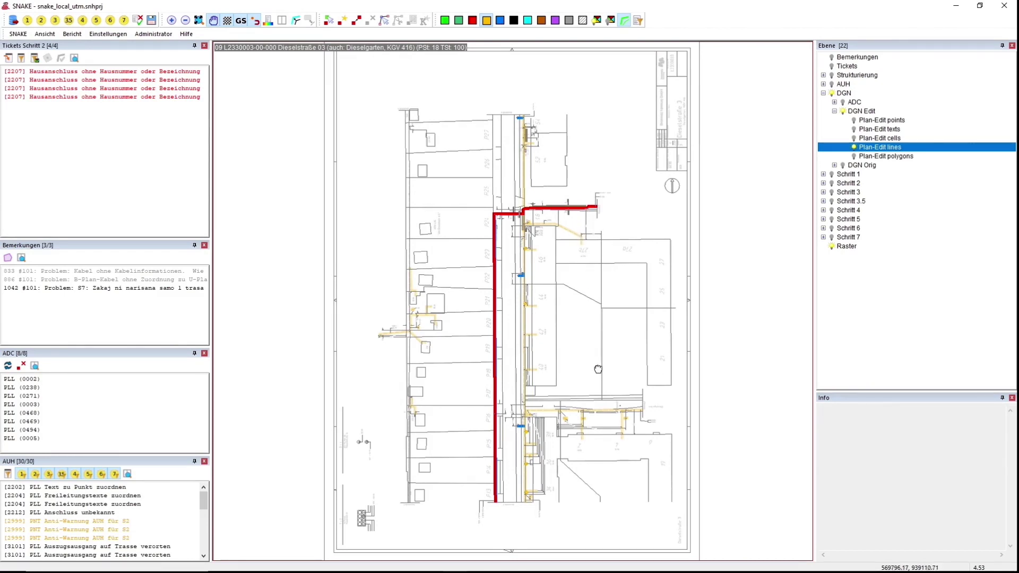
# - Inspect the attributes of the vertical boundary line and the building outline around house numbers 21 to 27
pyautogui.scroll(1, 605, 381)
pyautogui.press('Escape')
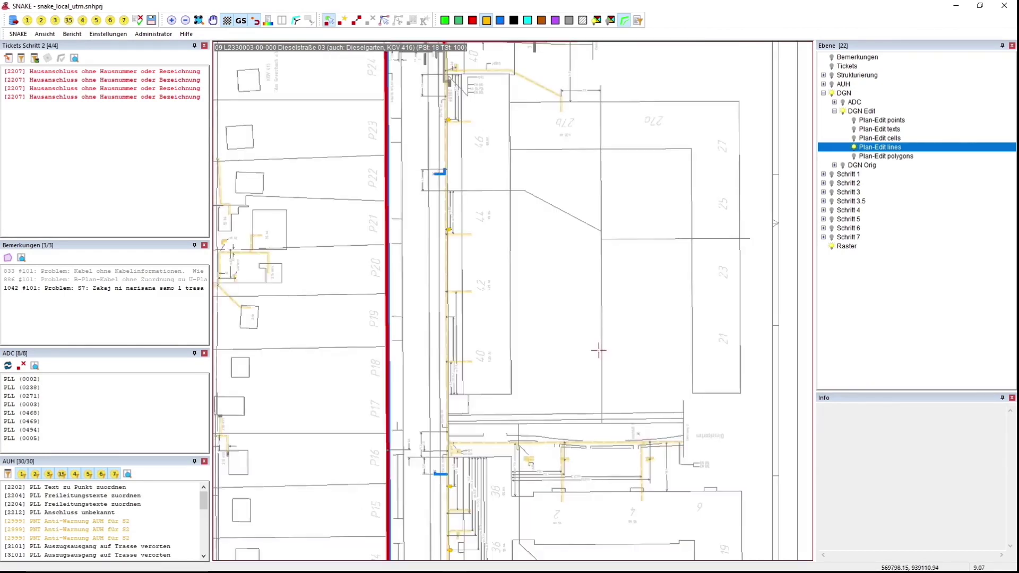
pyautogui.click(601, 345)
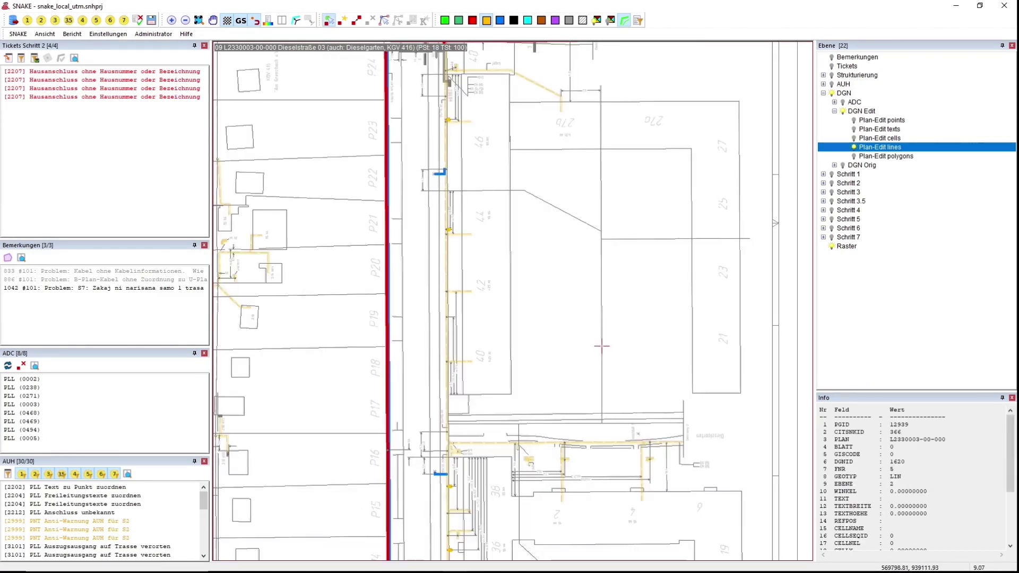
pyautogui.click(601, 201)
pyautogui.click(623, 149)
pyautogui.scroll(1, 728, 361)
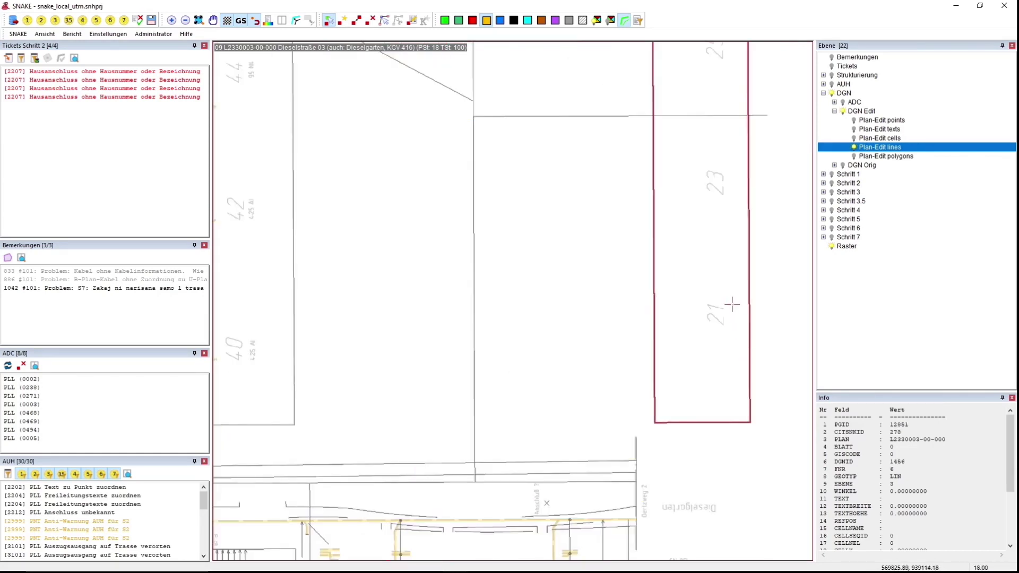
# - Inspect the inner and outer circles of the joint symbol just below the cable branch near the 95/70 N1 label
pyautogui.moveTo(529, 456); pyautogui.dragTo(766, 291)
pyautogui.scroll(1, 433, 370)
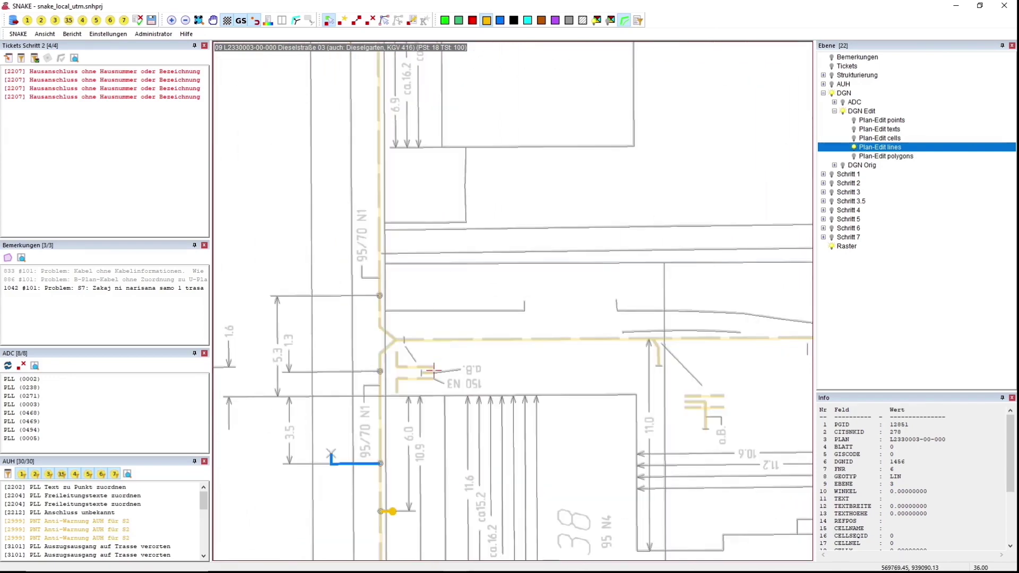
pyautogui.scroll(1, 434, 370)
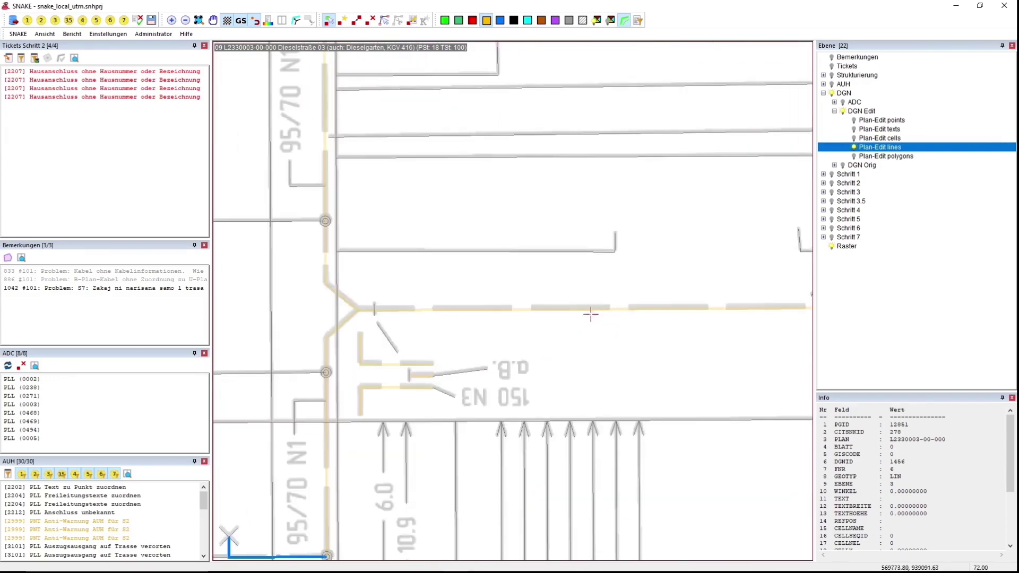
pyautogui.moveTo(331, 443); pyautogui.dragTo(328, 260)
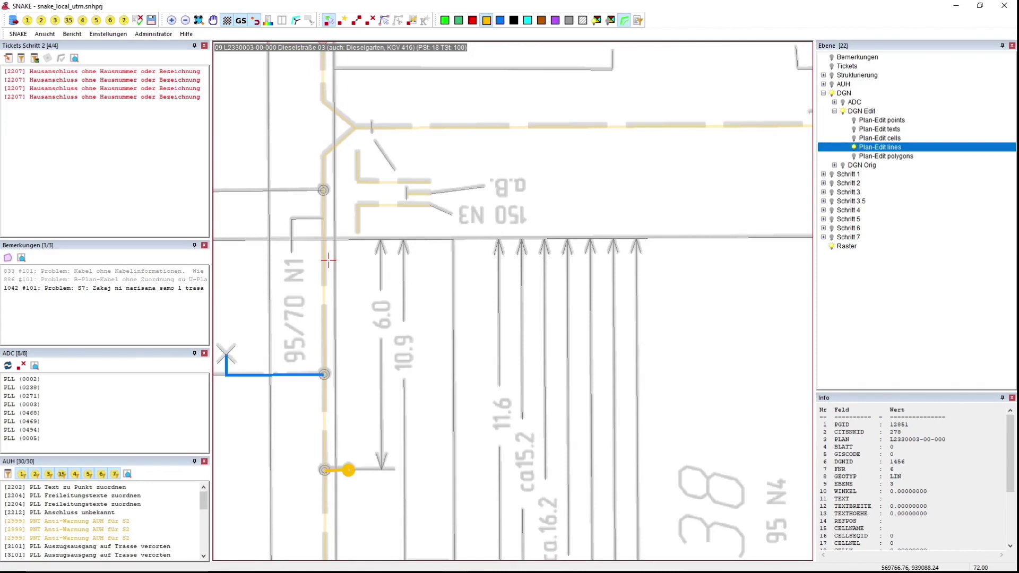
pyautogui.click(171, 21)
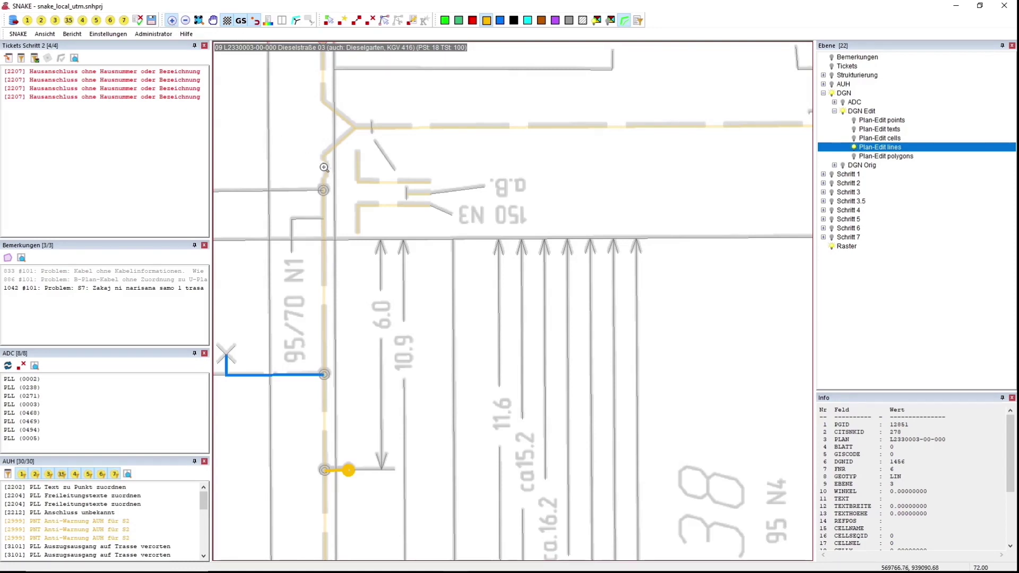
pyautogui.moveTo(316, 187); pyautogui.dragTo(338, 217)
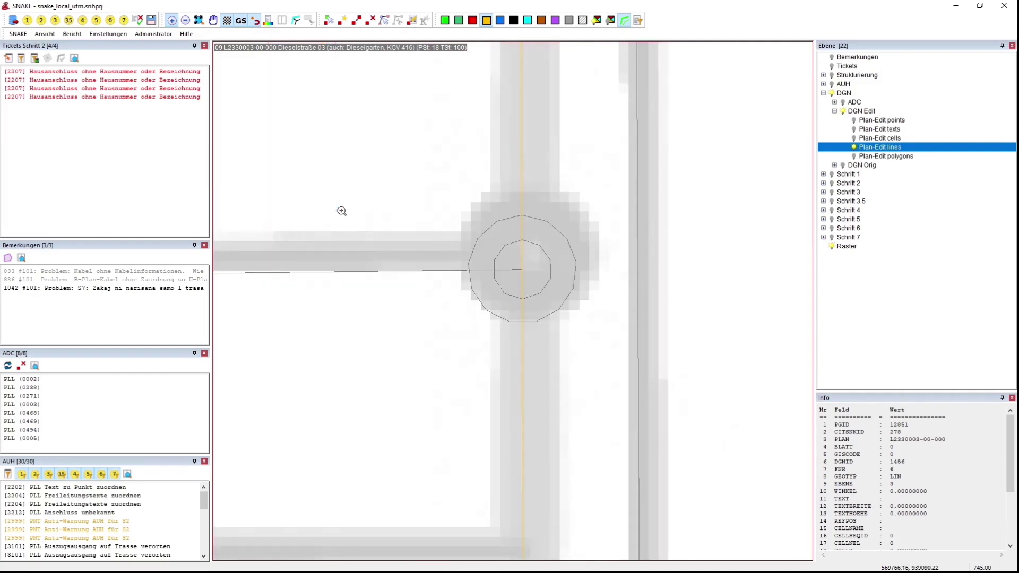
pyautogui.press('Escape')
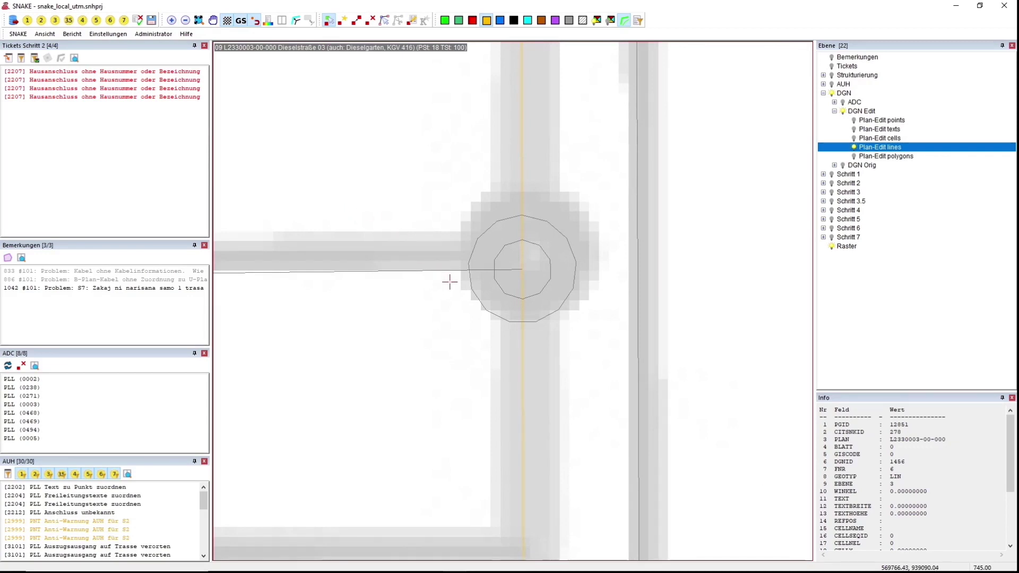
pyautogui.click(497, 283)
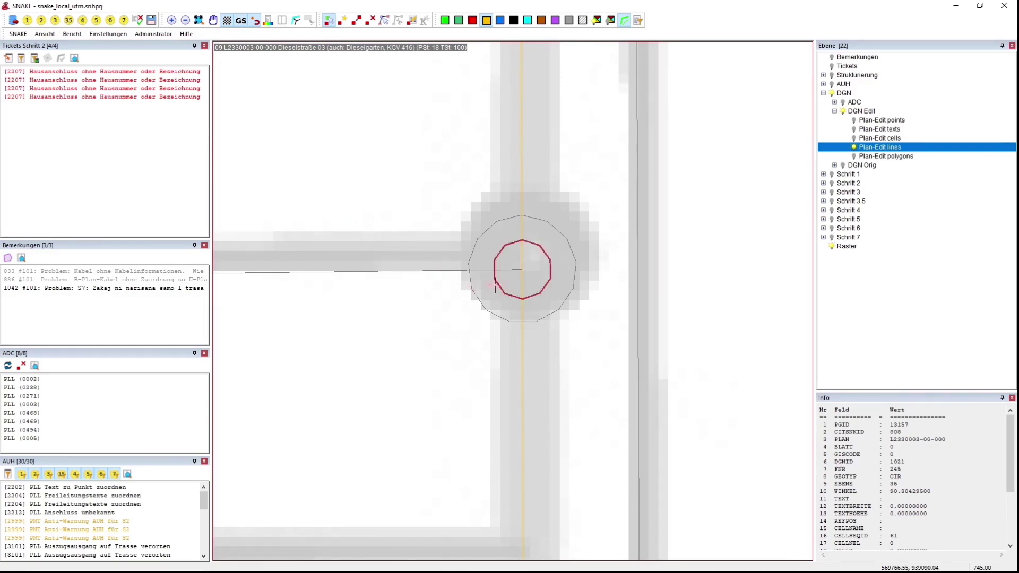
pyautogui.click(480, 302)
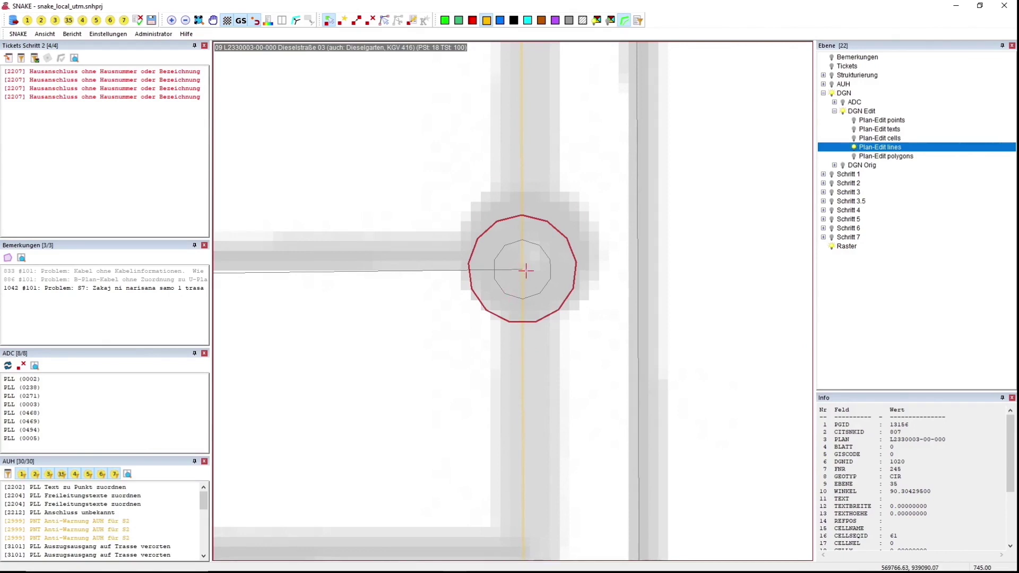
# - Select the main cable line beside the 95/70 N1 label and follow it down to its lower end
pyautogui.scroll(-1, 524, 270)
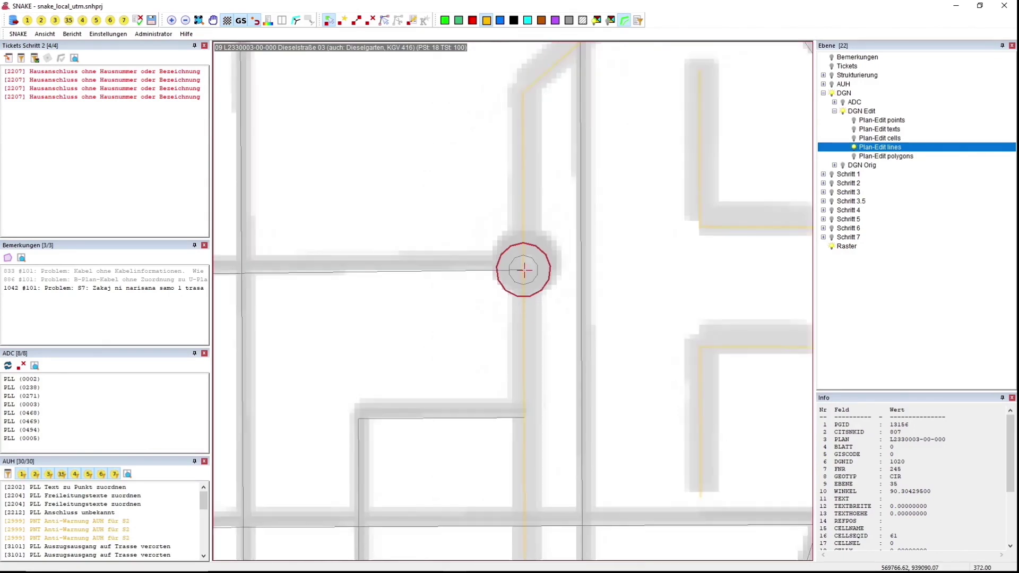
pyautogui.scroll(-1, 523, 271)
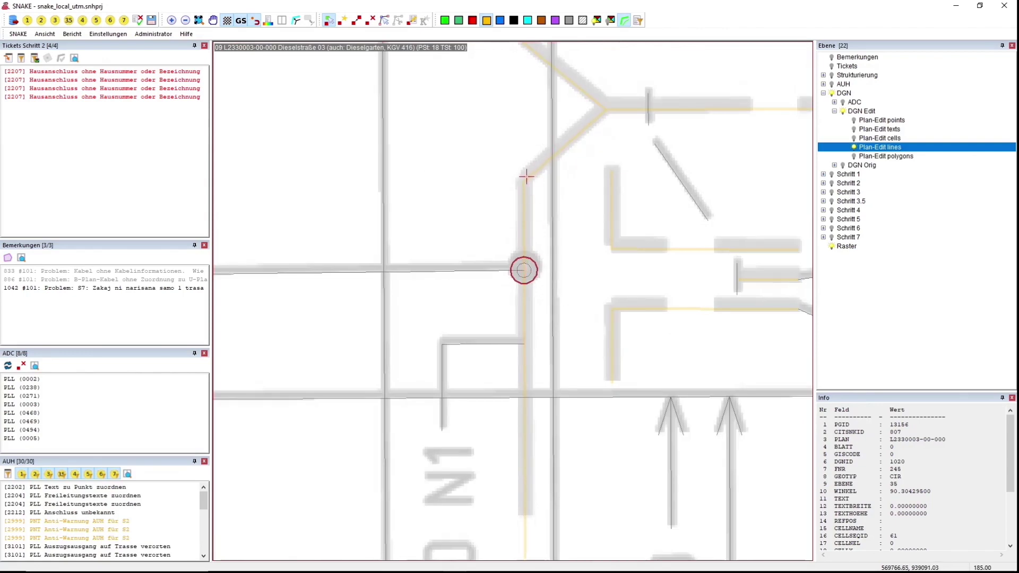
pyautogui.moveTo(535, 307); pyautogui.dragTo(514, 80)
pyautogui.click(505, 195)
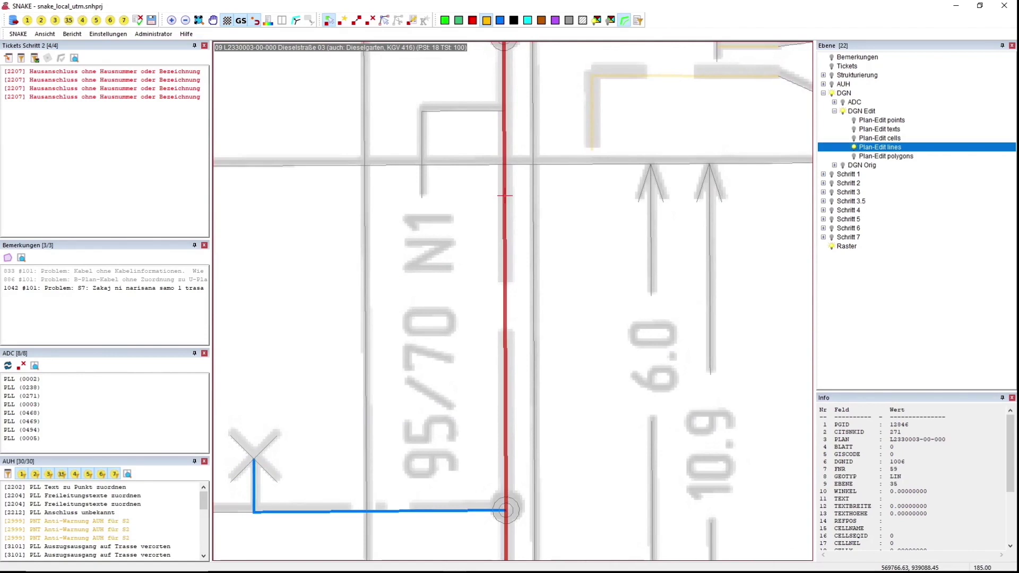
pyautogui.moveTo(542, 295); pyautogui.dragTo(549, 35)
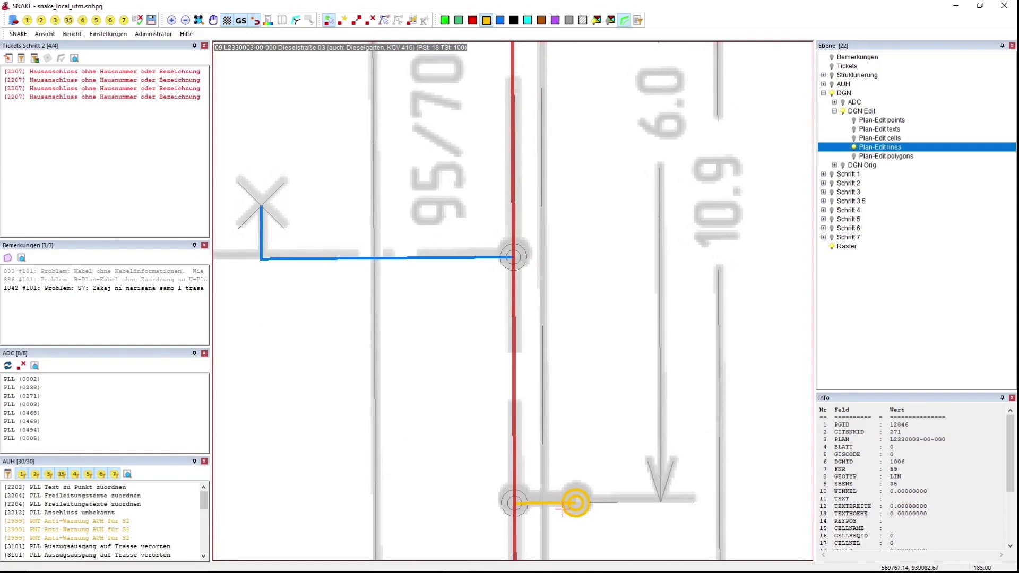
pyautogui.scroll(-1, 563, 509)
pyautogui.moveTo(553, 519); pyautogui.dragTo(520, 262)
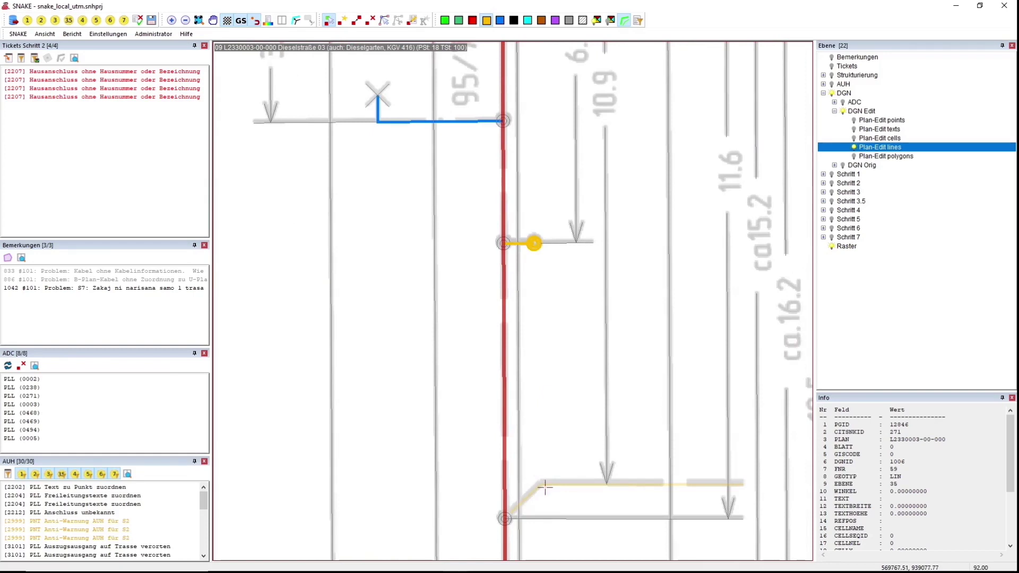
pyautogui.moveTo(548, 525); pyautogui.dragTo(528, 289)
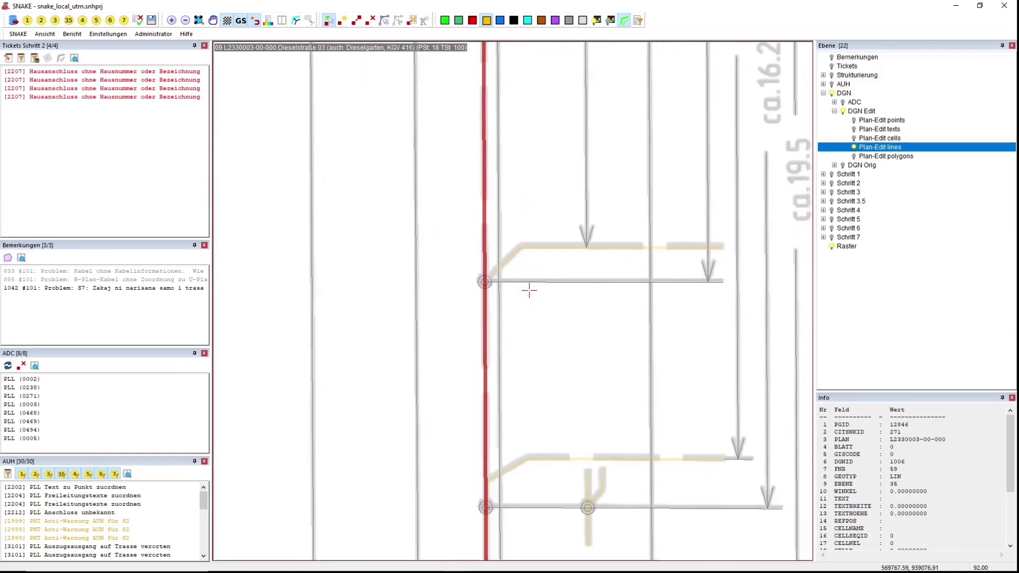
pyautogui.moveTo(537, 544); pyautogui.dragTo(527, 282)
pyautogui.moveTo(500, 528); pyautogui.dragTo(473, 237)
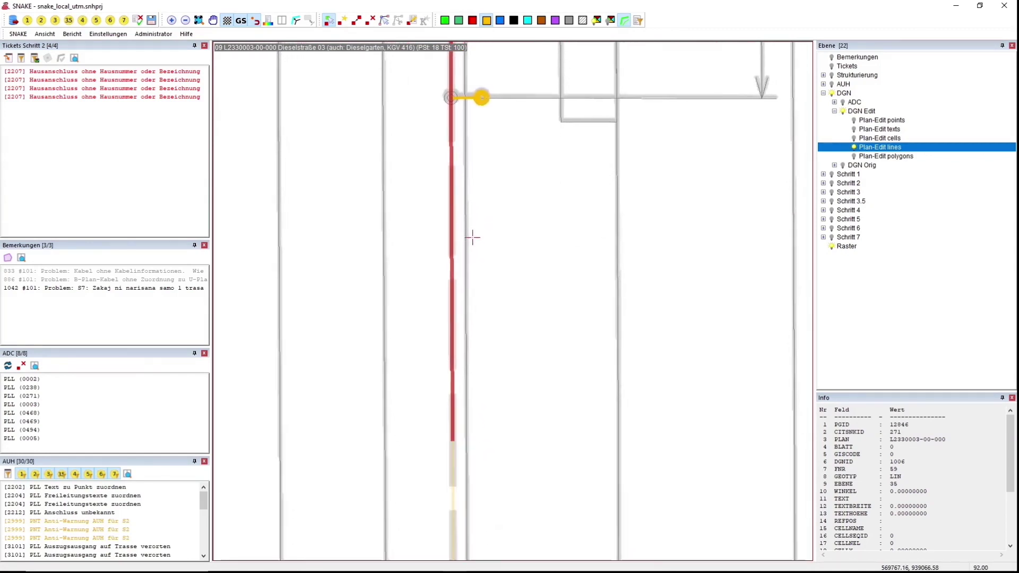
# - Compare the two main cable line segments on either side of the point where they meet
pyautogui.scroll(1, 450, 474)
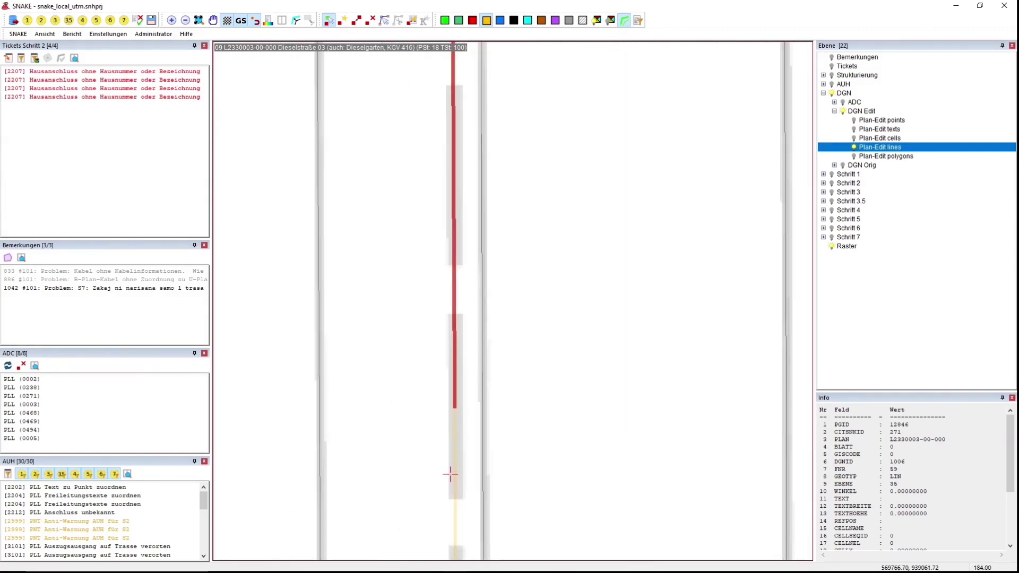
pyautogui.scroll(1, 450, 476)
pyautogui.click(460, 469)
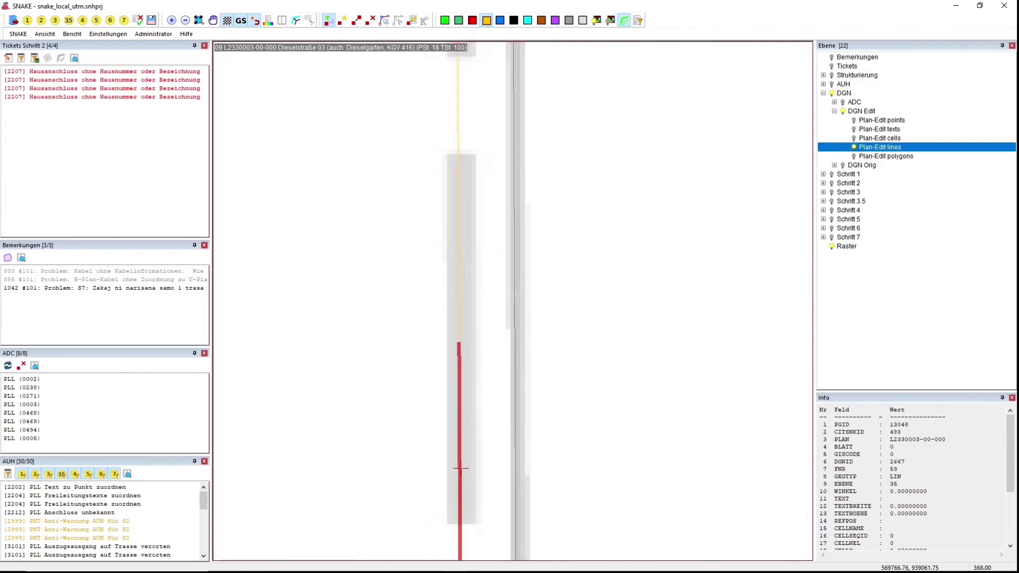
pyautogui.click(459, 223)
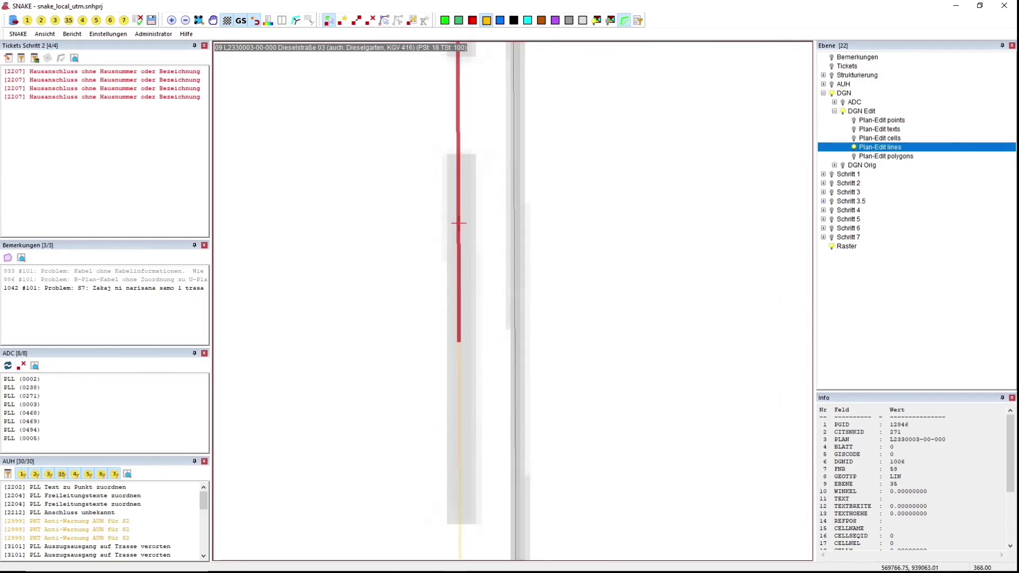
pyautogui.scroll(1, 457, 366)
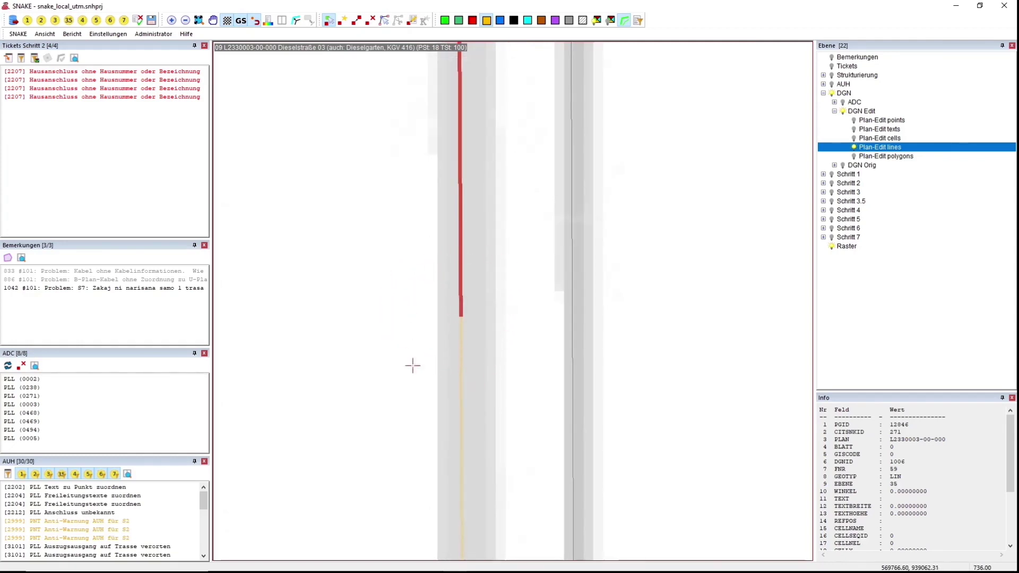
pyautogui.click(461, 423)
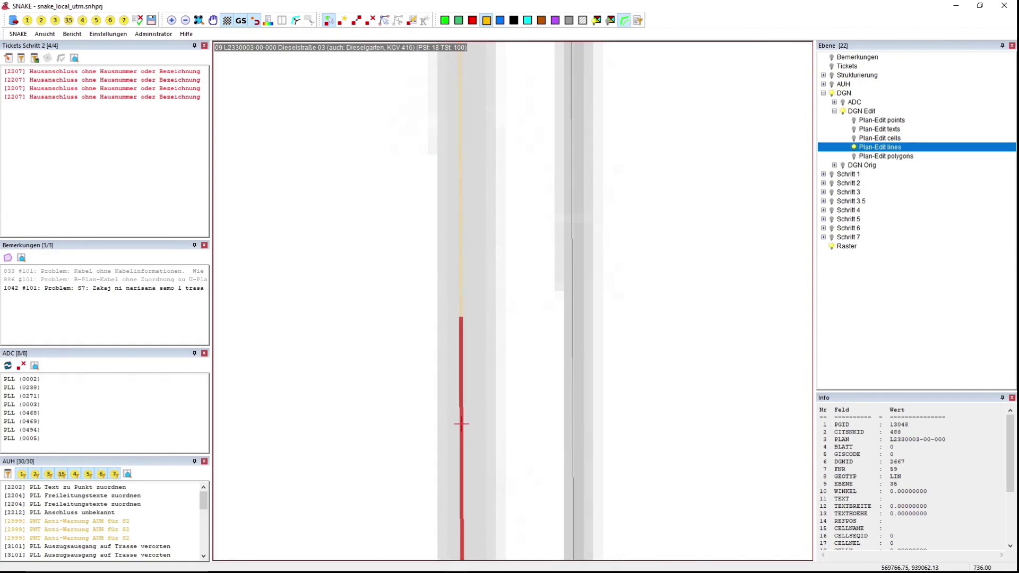
# - Inspect the diagonal cable branch at the 10.9 dimension and how its end meets the joint symbol on the main cable
pyautogui.scroll(-3, 460, 423)
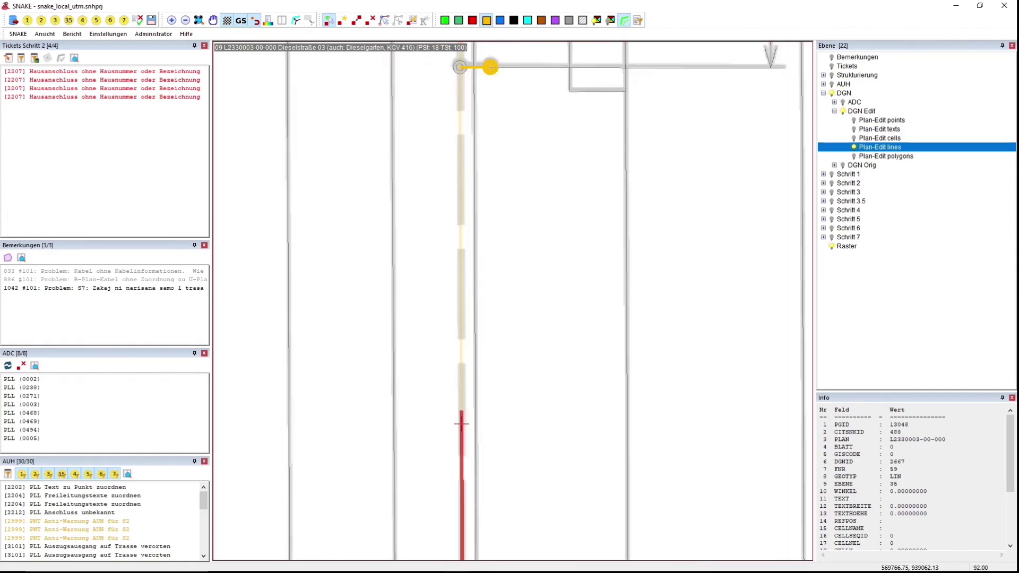
pyautogui.moveTo(478, 181); pyautogui.dragTo(534, 484)
pyautogui.moveTo(544, 132); pyautogui.dragTo(532, 428)
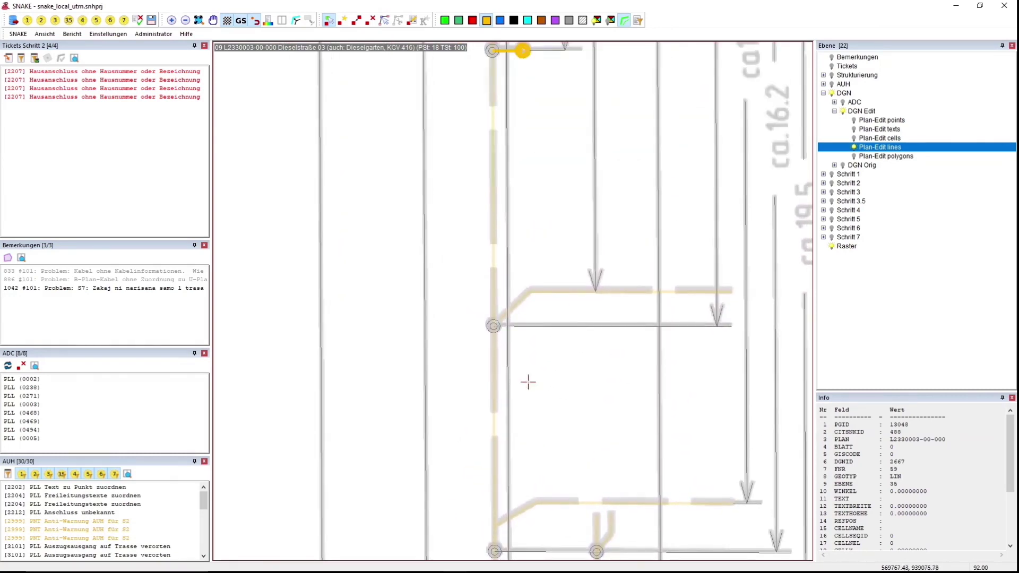
pyautogui.scroll(3, 500, 335)
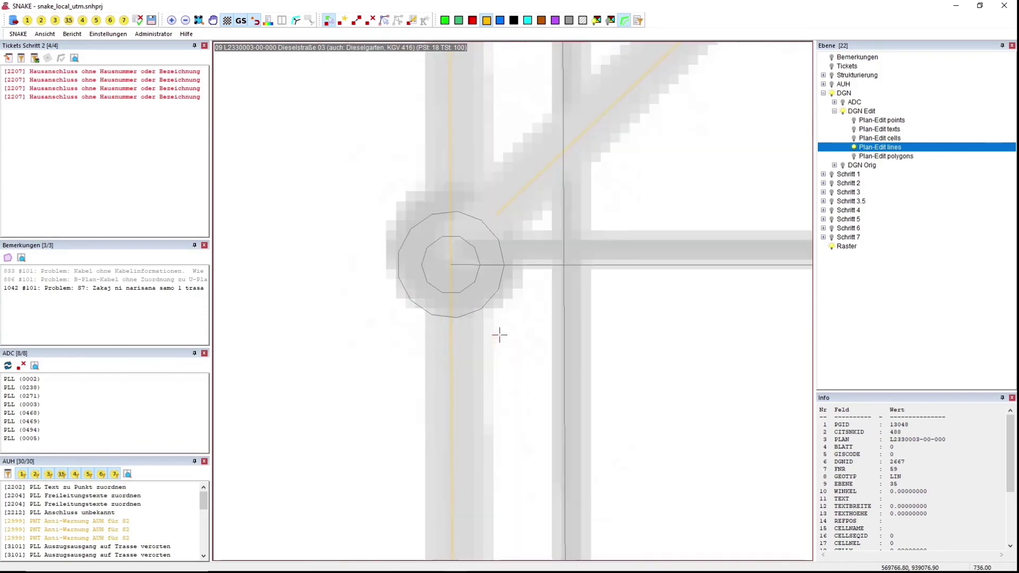
pyautogui.moveTo(585, 175); pyautogui.dragTo(573, 221)
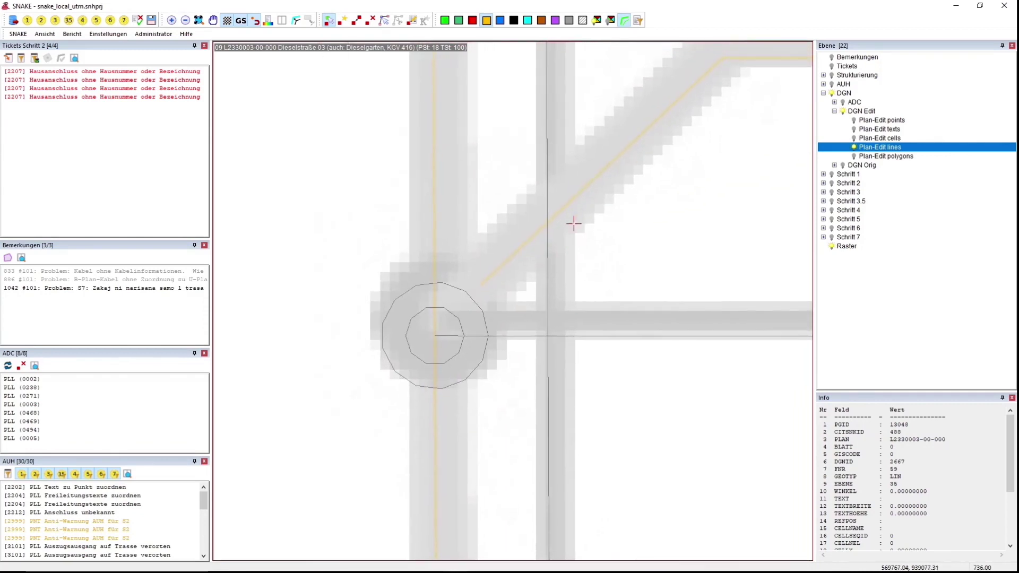
pyautogui.click(574, 196)
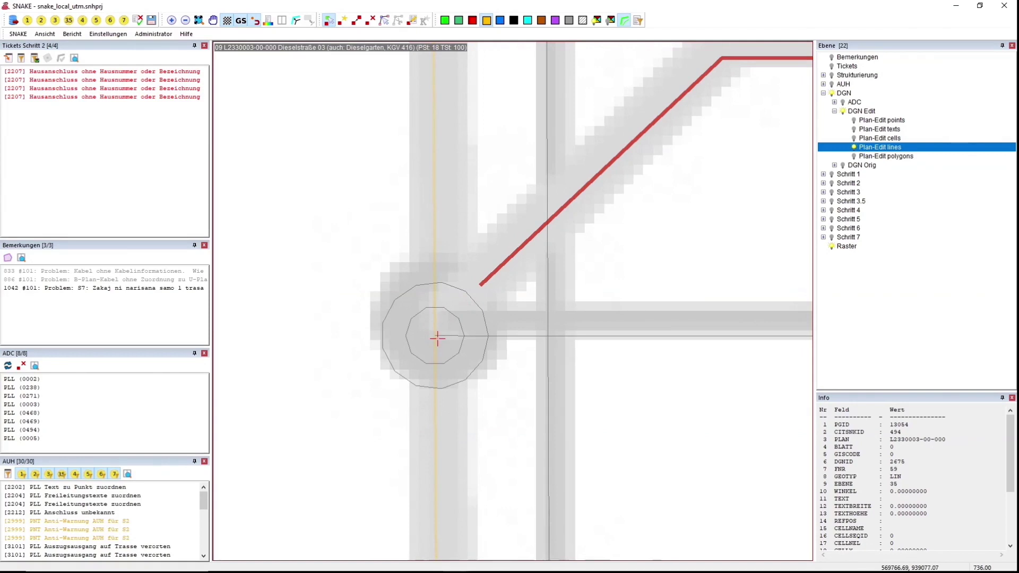
pyautogui.scroll(-1, 438, 338)
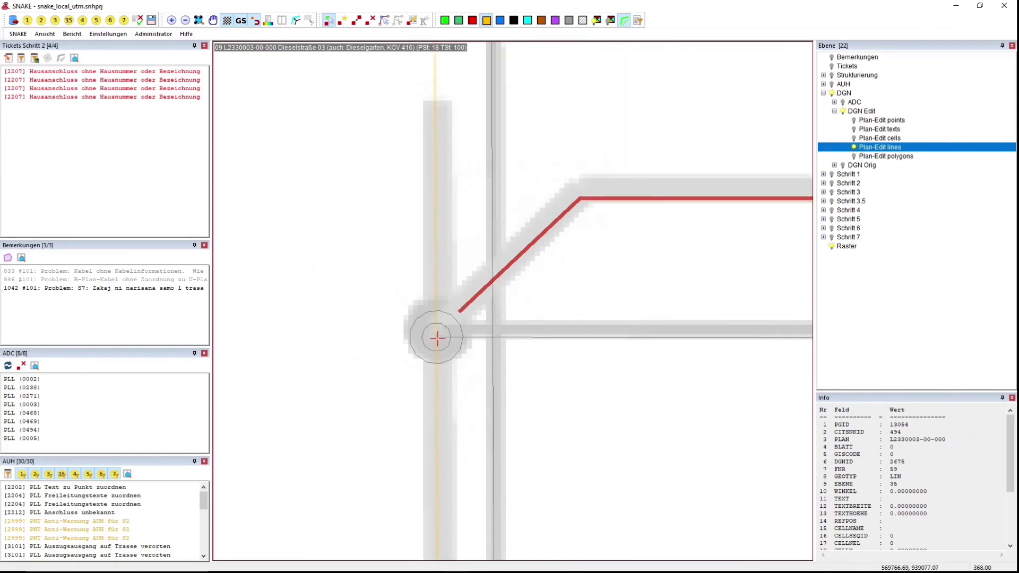
pyautogui.scroll(-1, 437, 338)
pyautogui.scroll(-1, 471, 363)
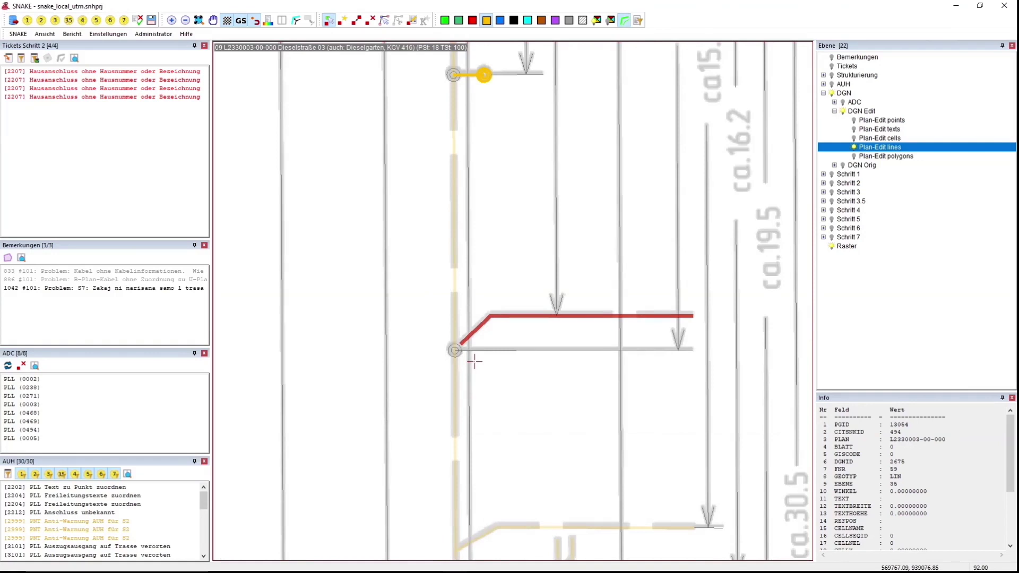
pyautogui.scroll(-1, 473, 364)
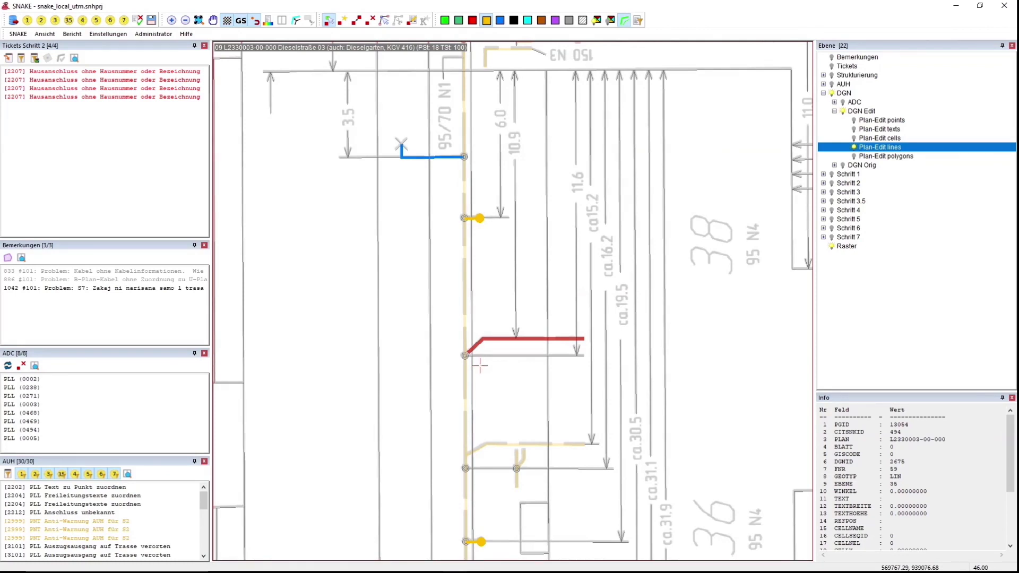
# - Load the step 1 tickets, hide DGN Edit, show the Schritt 1 layers and make Schritt 1 Trassen-Linien the active layer
pyautogui.scroll(-2, 479, 365)
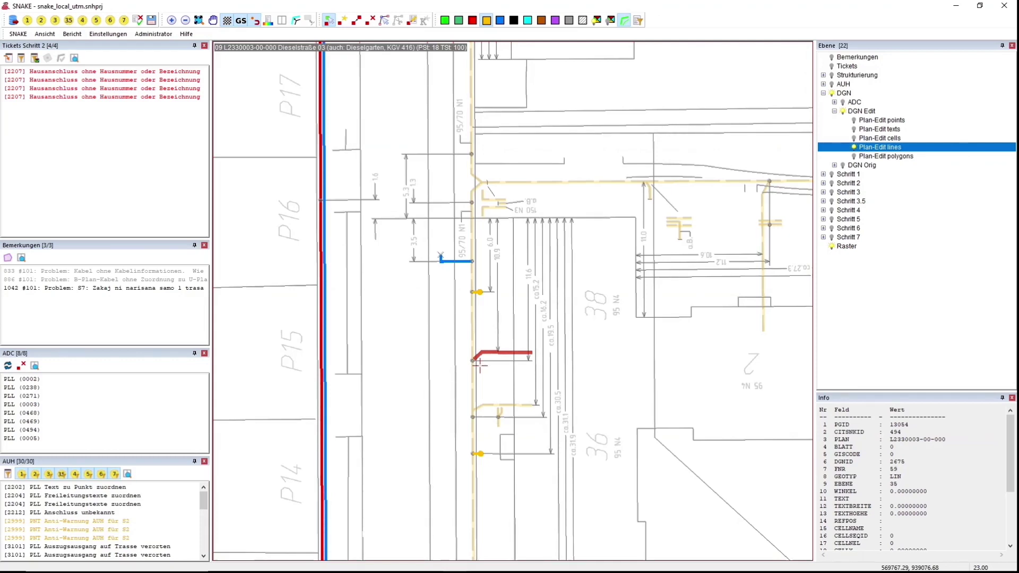
pyautogui.press('Delete')
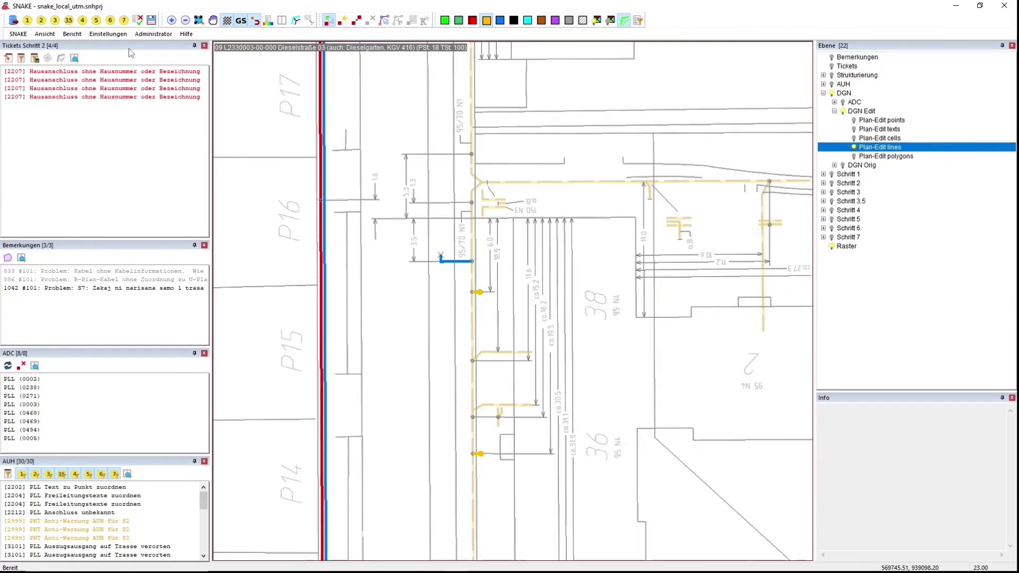
pyautogui.click(28, 21)
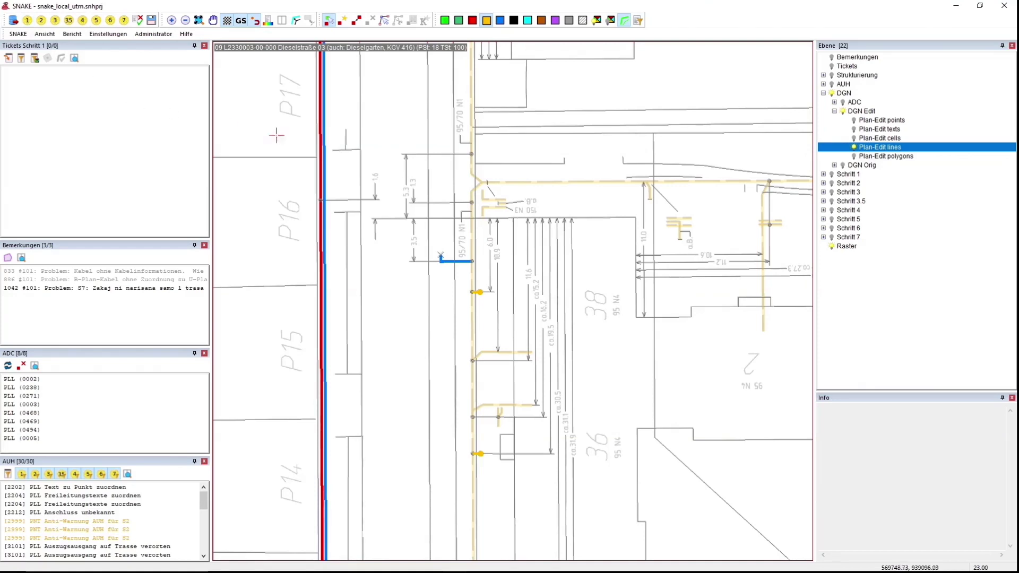
pyautogui.click(844, 112)
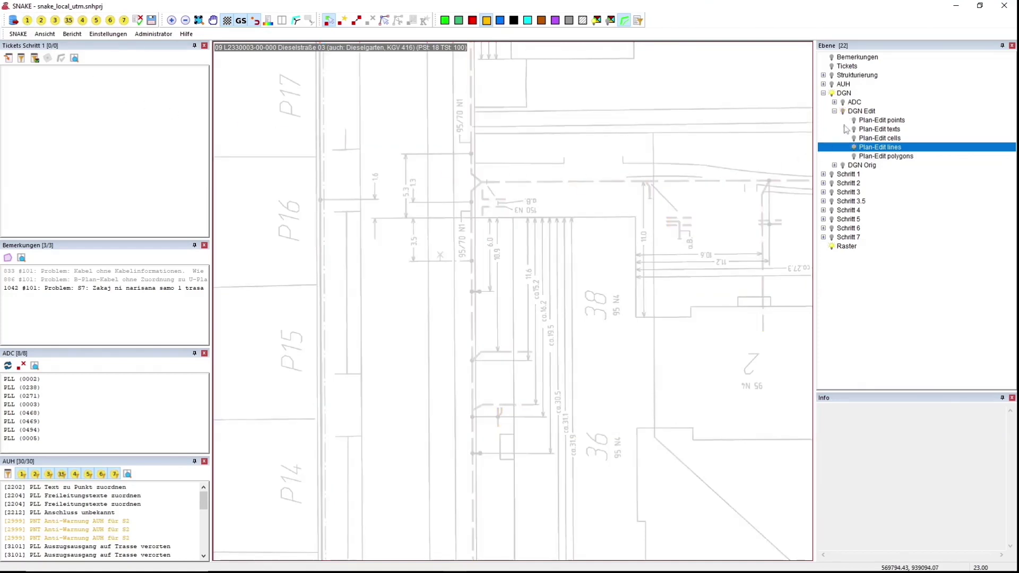
pyautogui.click(831, 174)
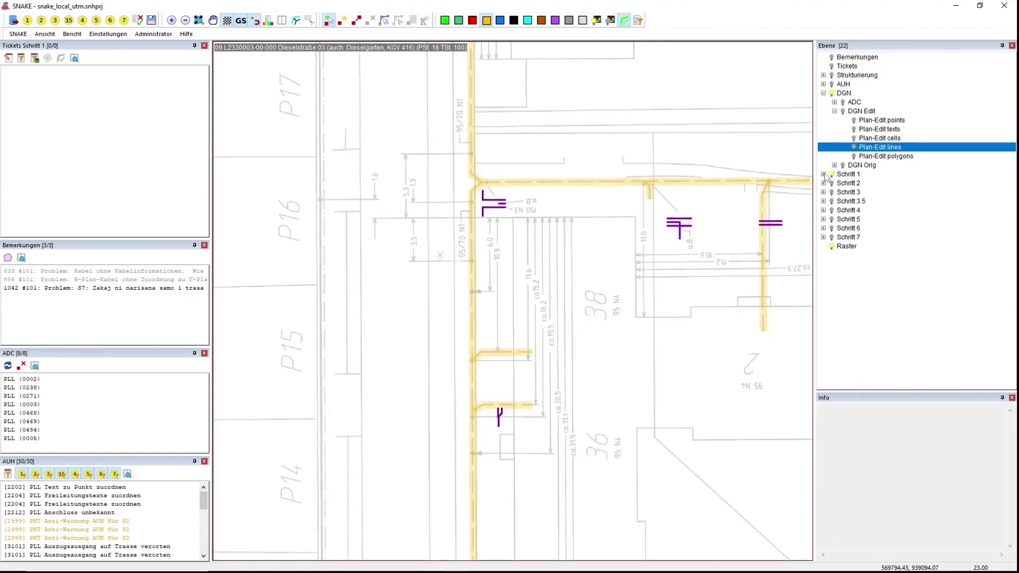
pyautogui.click(823, 174)
pyautogui.click(856, 192)
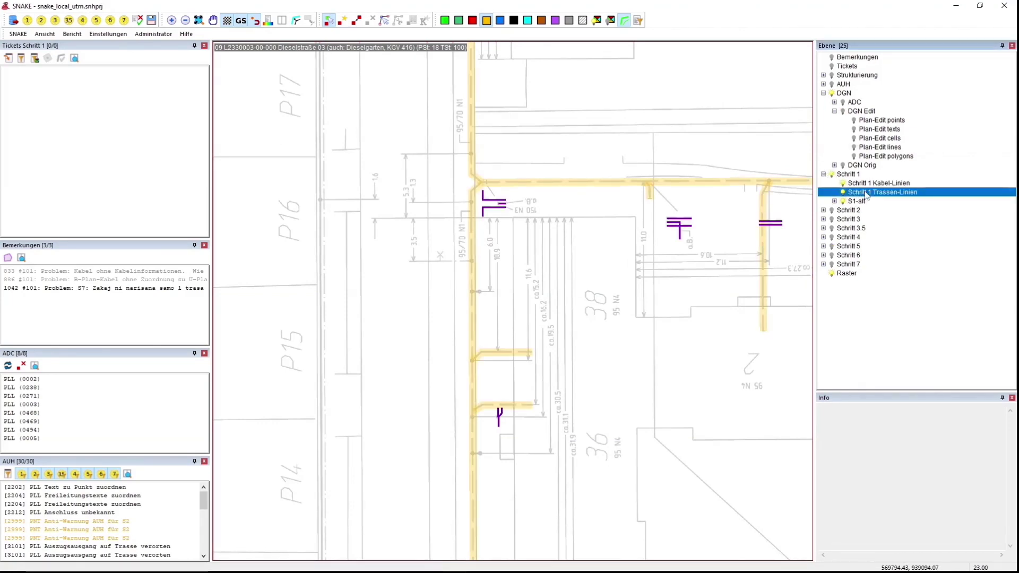
# - Inspect the Schritt 1 route lines at the cable branches towards houses 38 and 36 and the main cable segments between them
pyautogui.scroll(1, 475, 408)
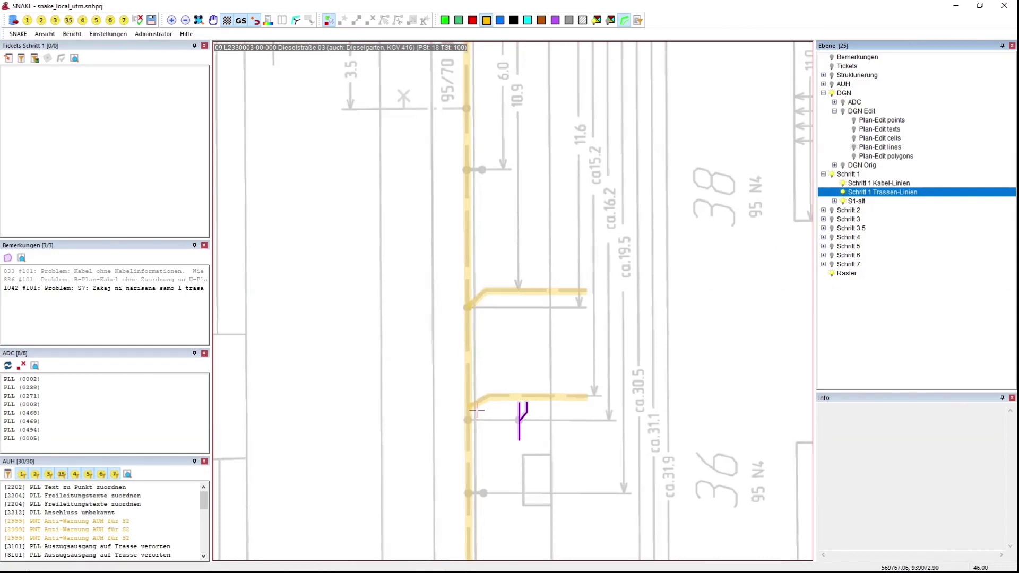
pyautogui.click(482, 400)
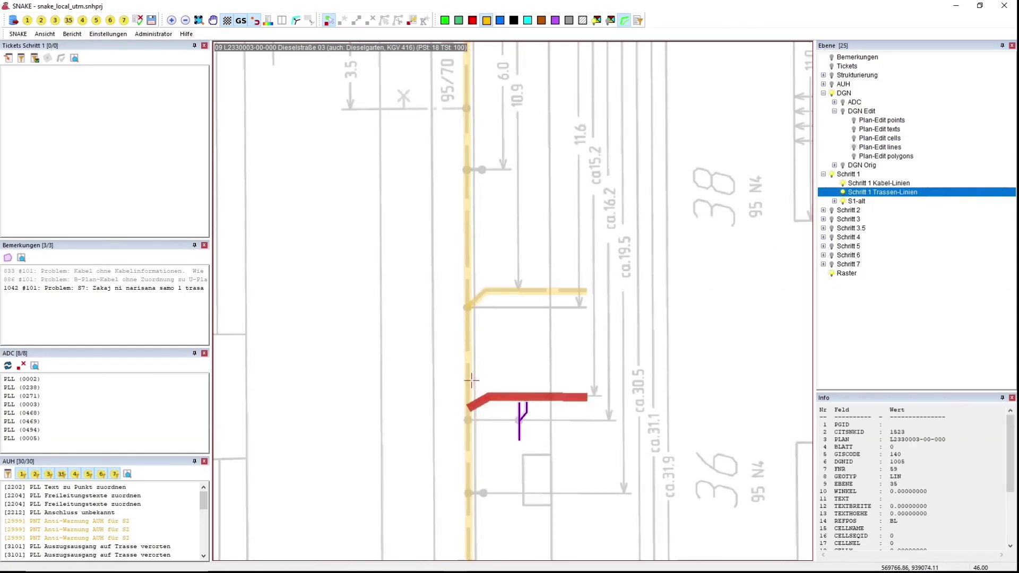
pyautogui.click(469, 378)
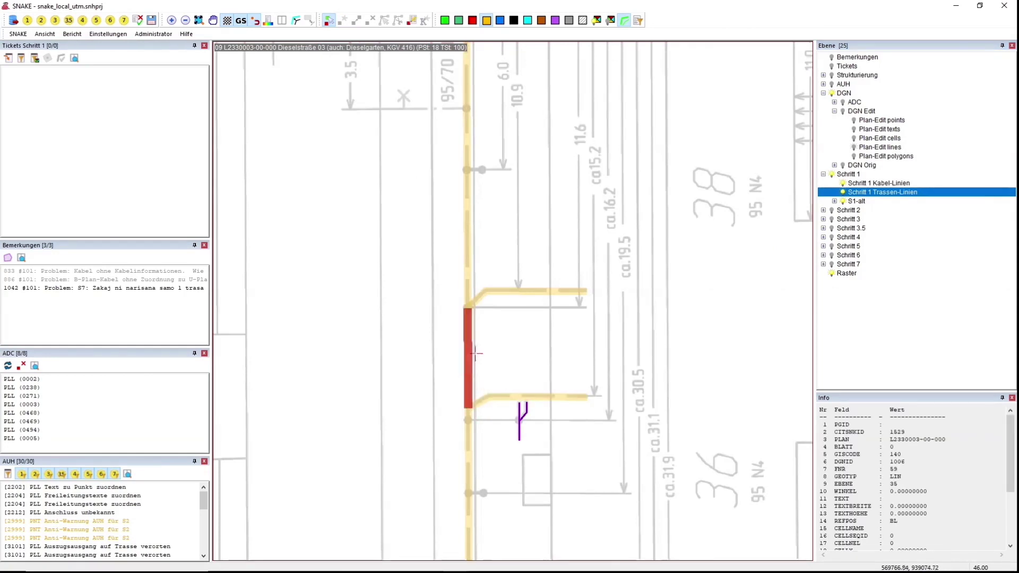
pyautogui.click(493, 289)
pyautogui.click(467, 261)
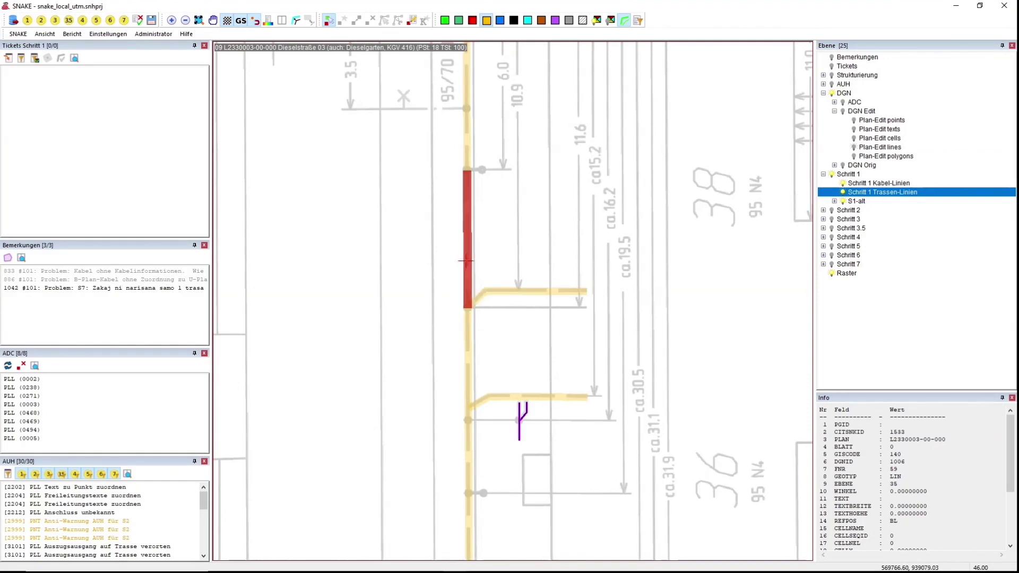
# - Overlay the DGN Edit lines to compare the joint symbol at the house 38 branch with the route lines, and hide all DGN layers again
pyautogui.click(843, 111)
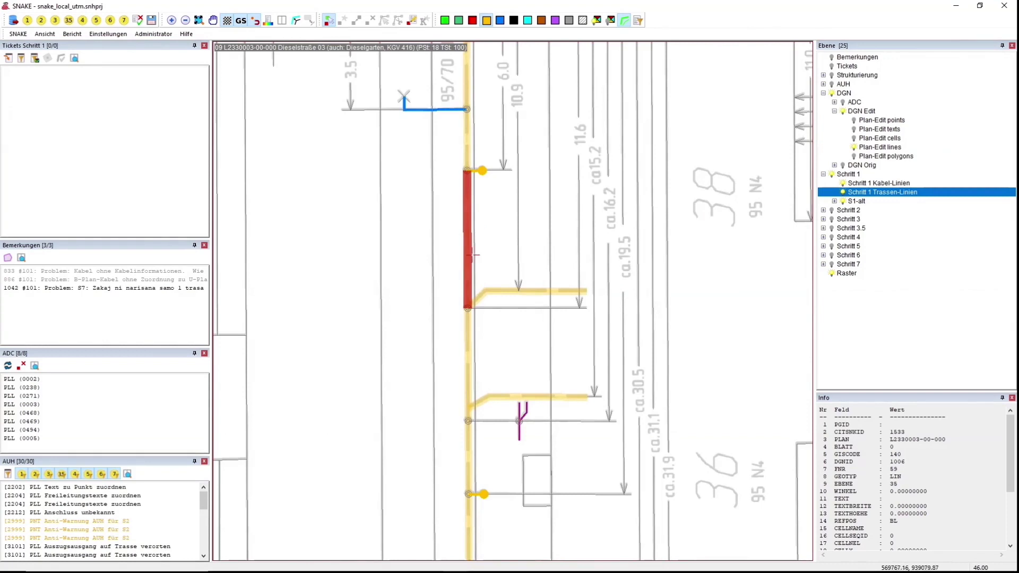
pyautogui.scroll(1, 447, 430)
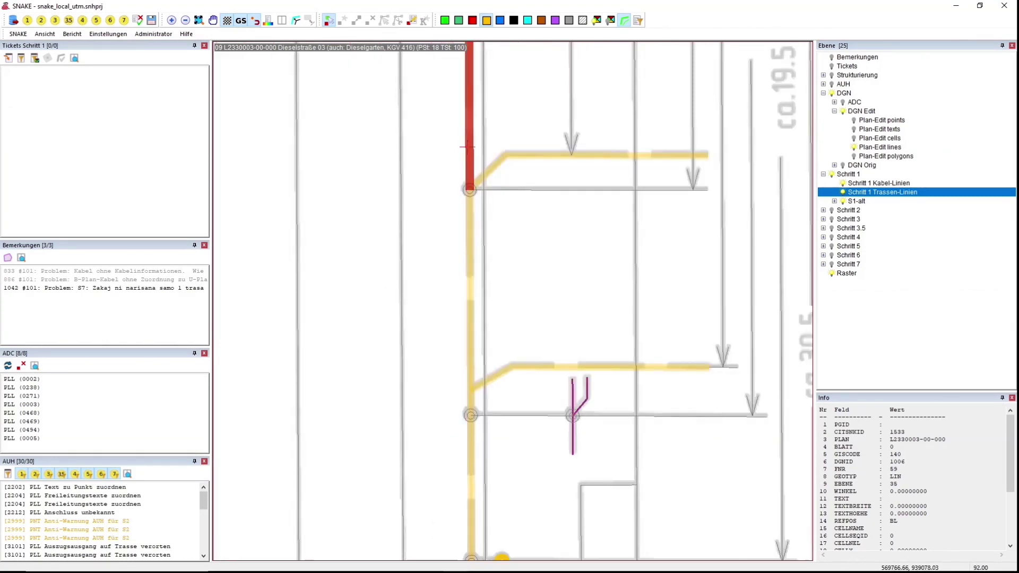
pyautogui.scroll(1, 459, 166)
pyautogui.scroll(1, 464, 182)
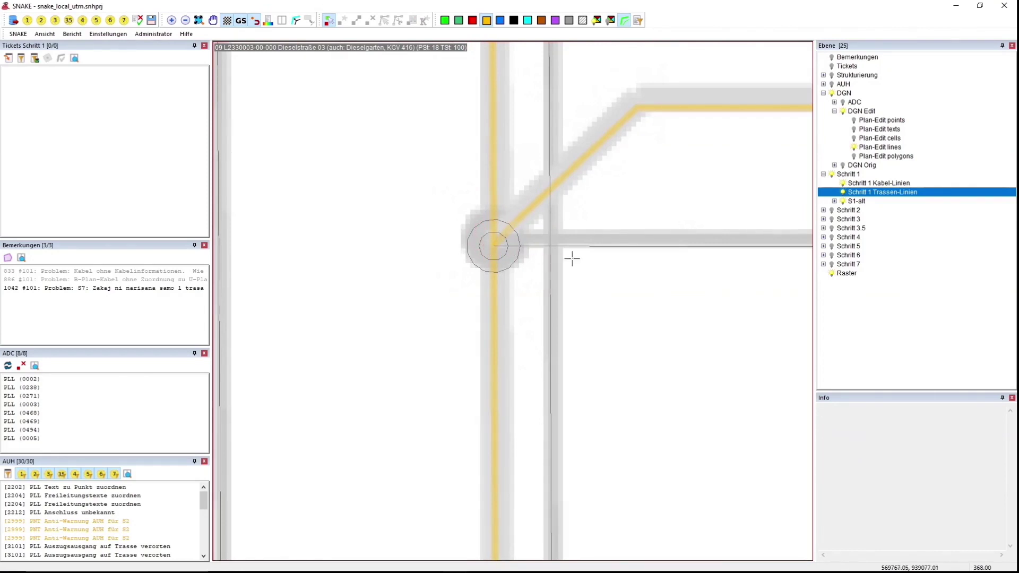
pyautogui.click(831, 95)
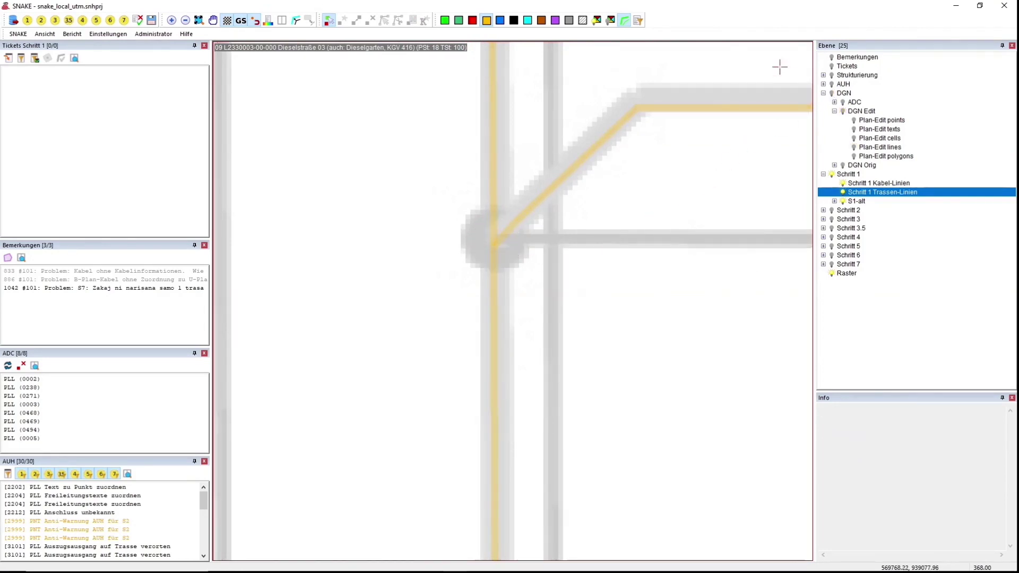
# - Load the step 2 tickets, show the Schritt 2 layers instead of Schritt 1 and make Schritt 2 Trassen-Punkte the active layer
pyautogui.click(40, 20)
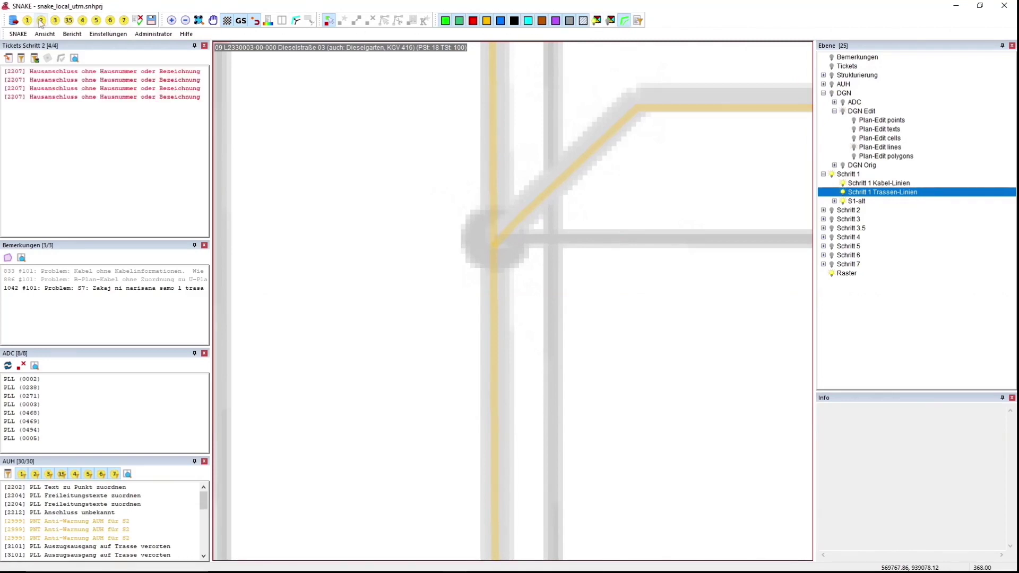
pyautogui.click(832, 175)
pyautogui.click(832, 210)
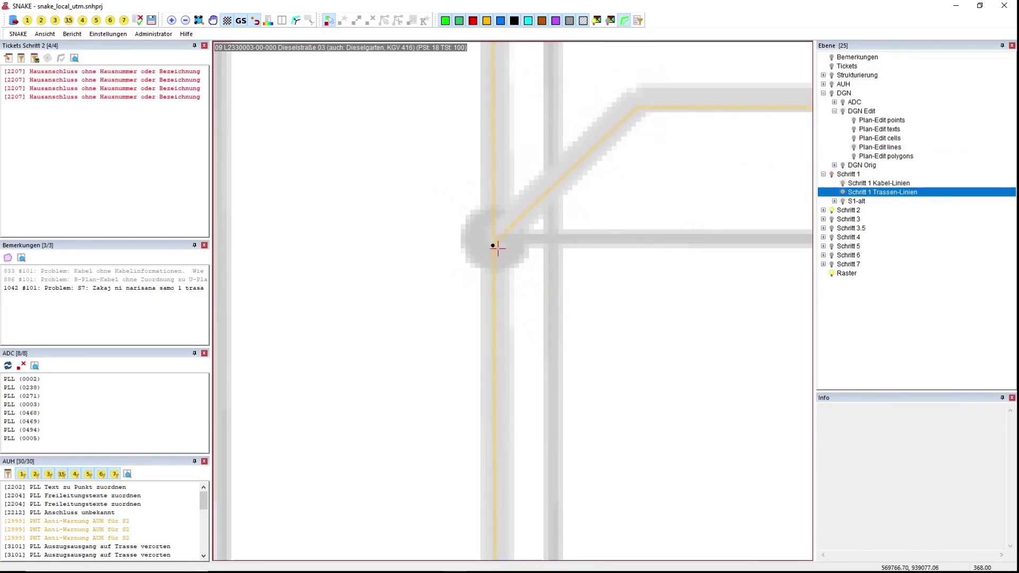
pyautogui.click(823, 210)
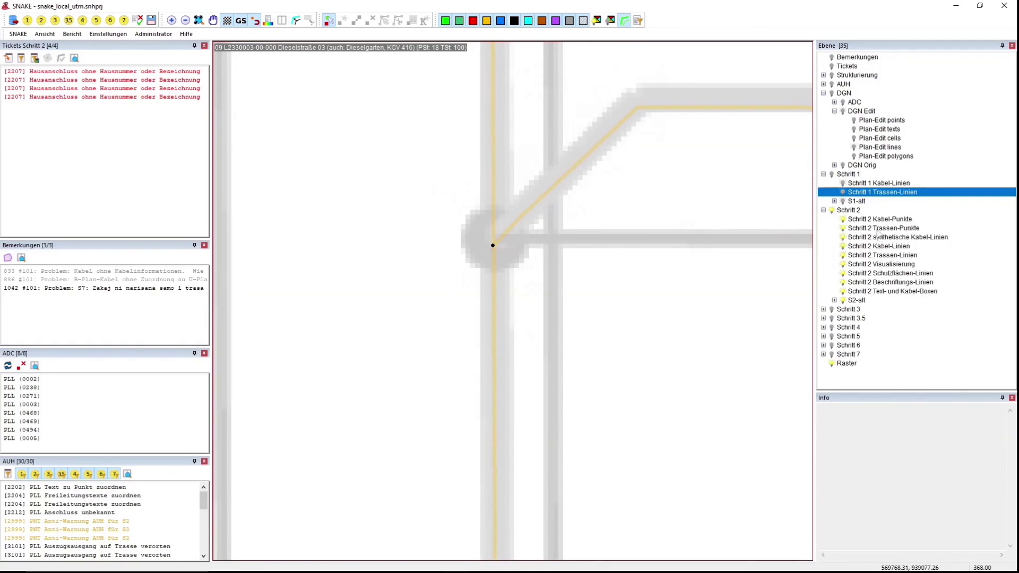
pyautogui.click(881, 228)
# - Inspect the route points at the branches and joints along the main cable, down to the end of the short stub at dimension ca.19.5
pyautogui.click(492, 245)
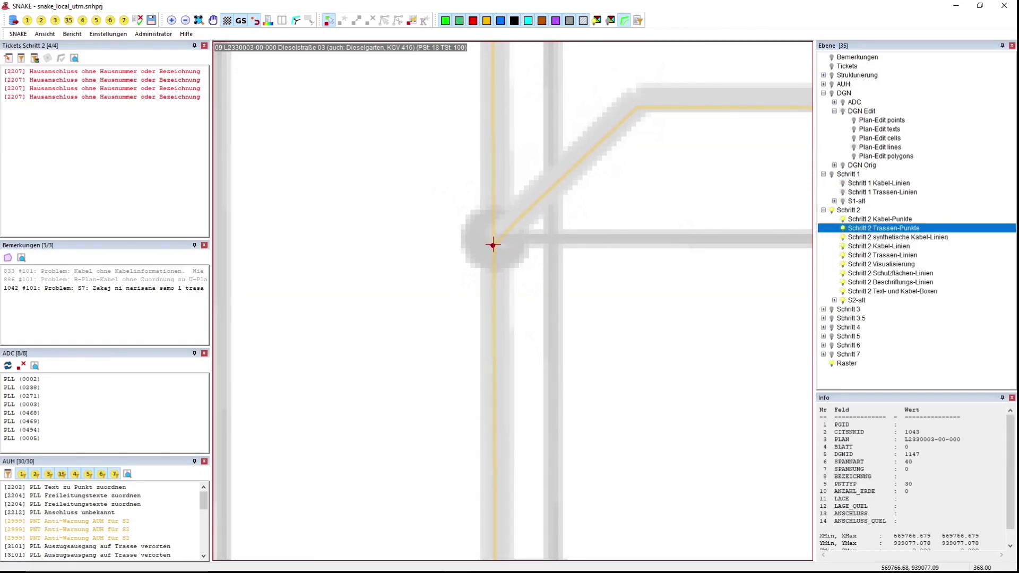
pyautogui.scroll(-1, 494, 245)
pyautogui.scroll(-2, 492, 245)
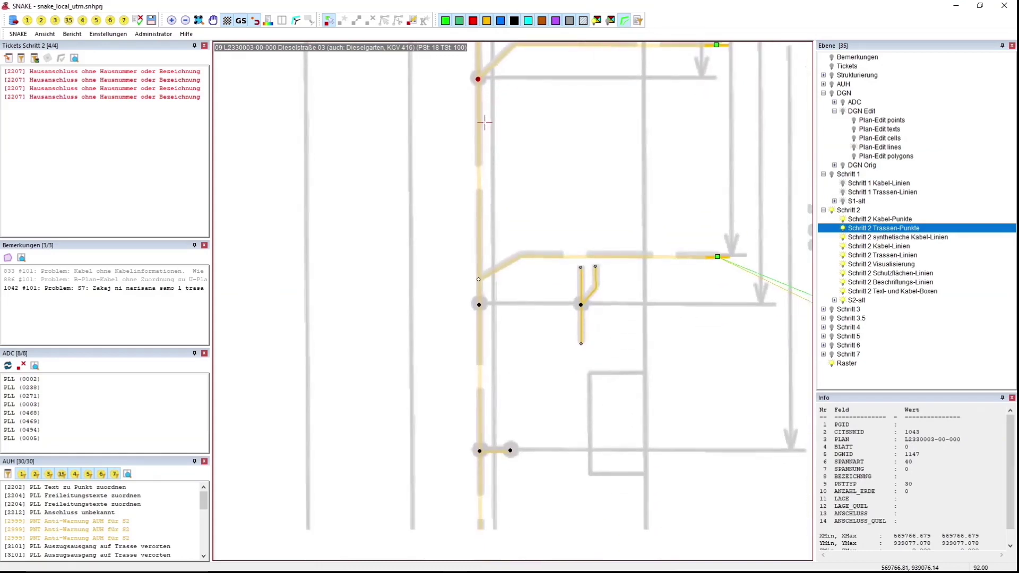
pyautogui.click(478, 275)
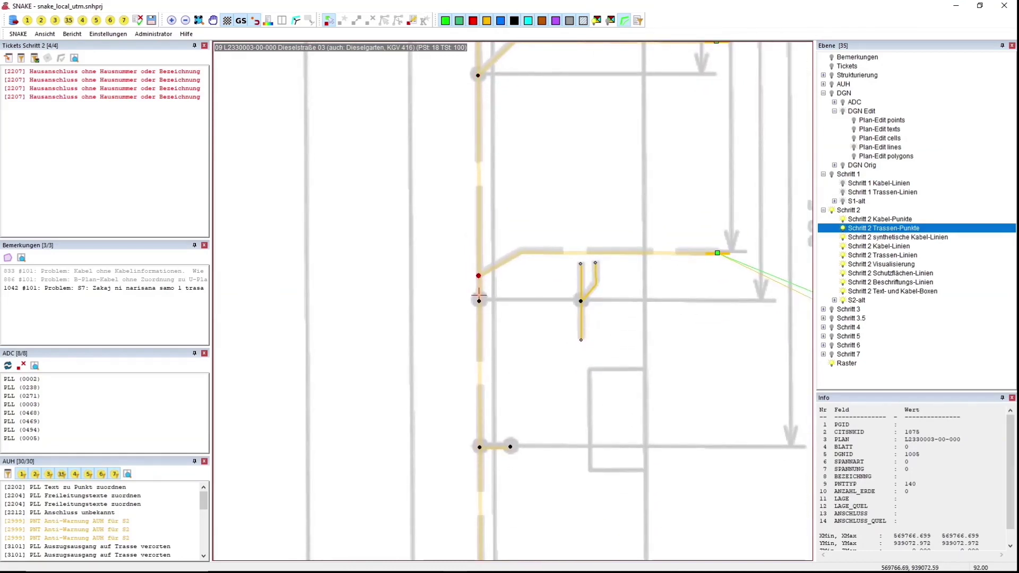
pyautogui.click(479, 301)
pyautogui.moveTo(483, 313); pyautogui.dragTo(483, 227)
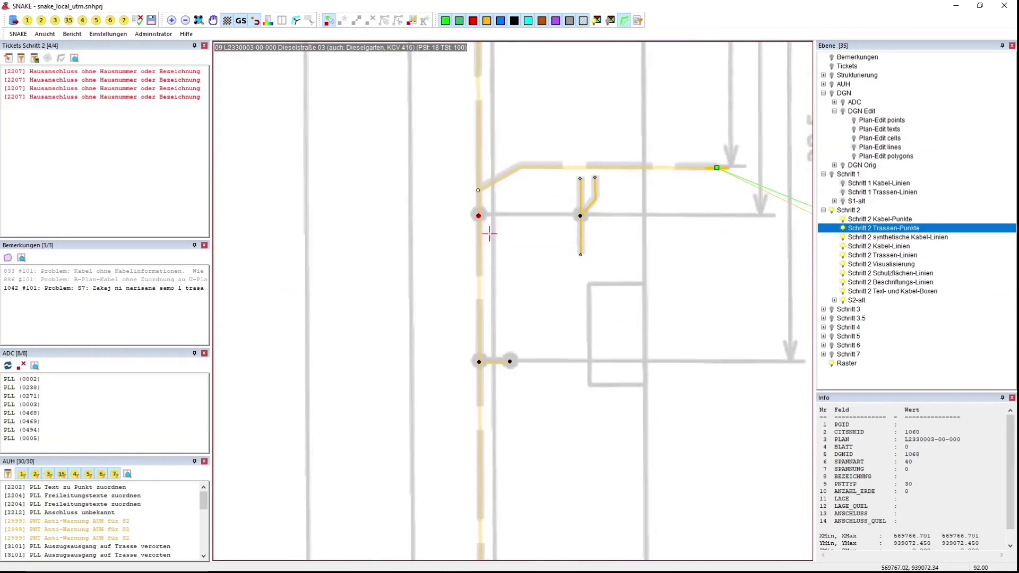
pyautogui.click(509, 361)
# - Inspect the house connection point of house 36 and its links to the house number and the 95 N4 cable label
pyautogui.moveTo(700, 316); pyautogui.dragTo(360, 266)
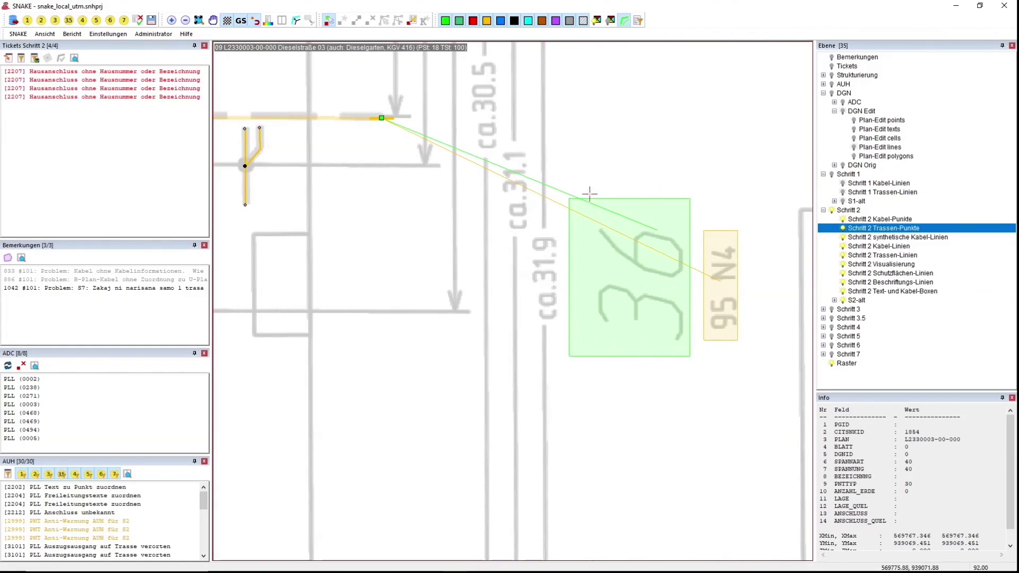
pyautogui.click(381, 117)
pyautogui.moveTo(347, 146); pyautogui.dragTo(478, 223)
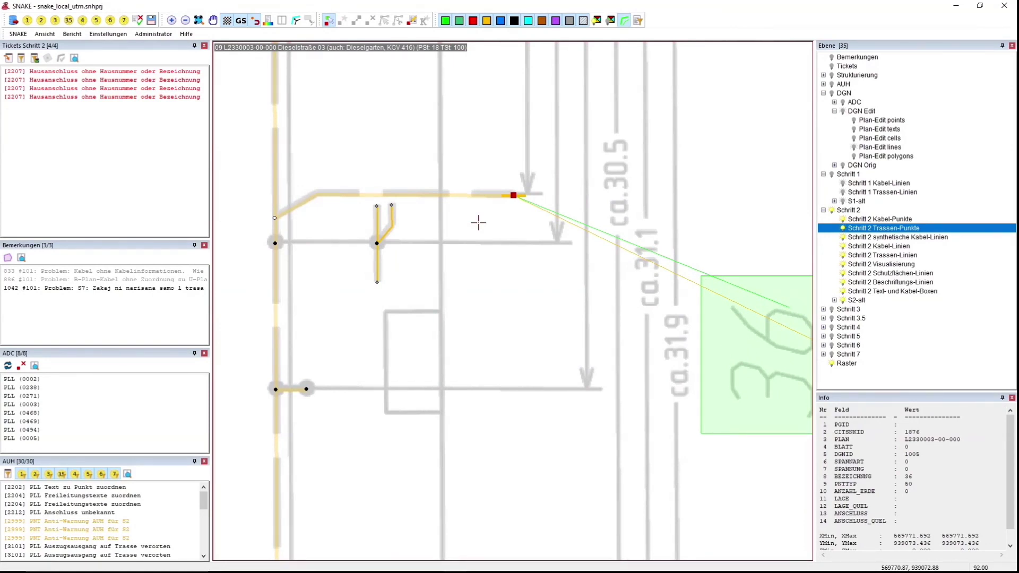
# - Show the Tickets layer and examine the marked house connections west of plots P19 to P21, including the one labelled 2·10
pyautogui.scroll(-1, 478, 223)
pyautogui.scroll(-1, 478, 222)
pyautogui.moveTo(504, 122); pyautogui.dragTo(516, 286)
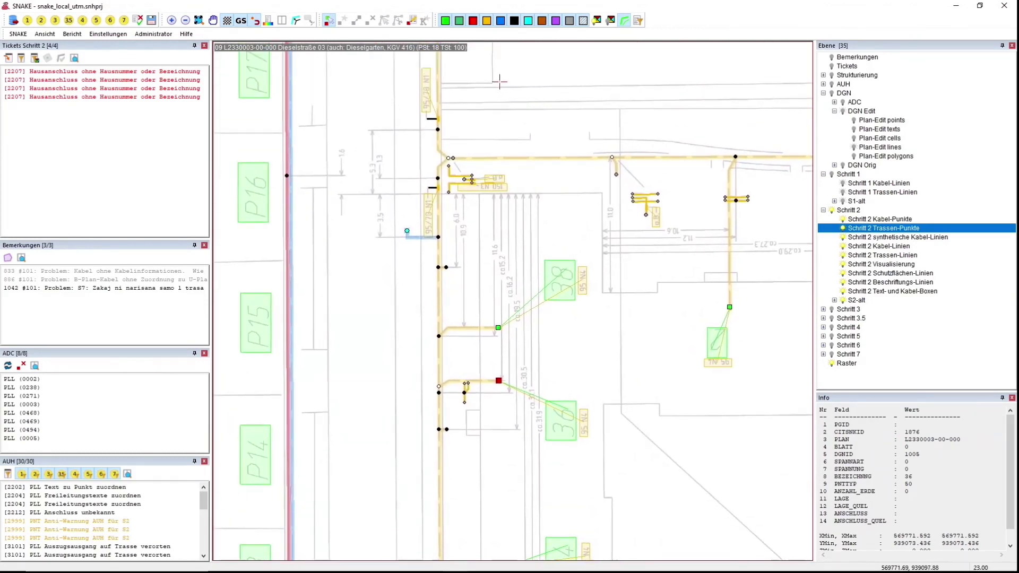
pyautogui.moveTo(493, 98); pyautogui.dragTo(494, 226)
pyautogui.moveTo(475, 59); pyautogui.dragTo(485, 254)
pyautogui.moveTo(475, 86); pyautogui.dragTo(590, 184)
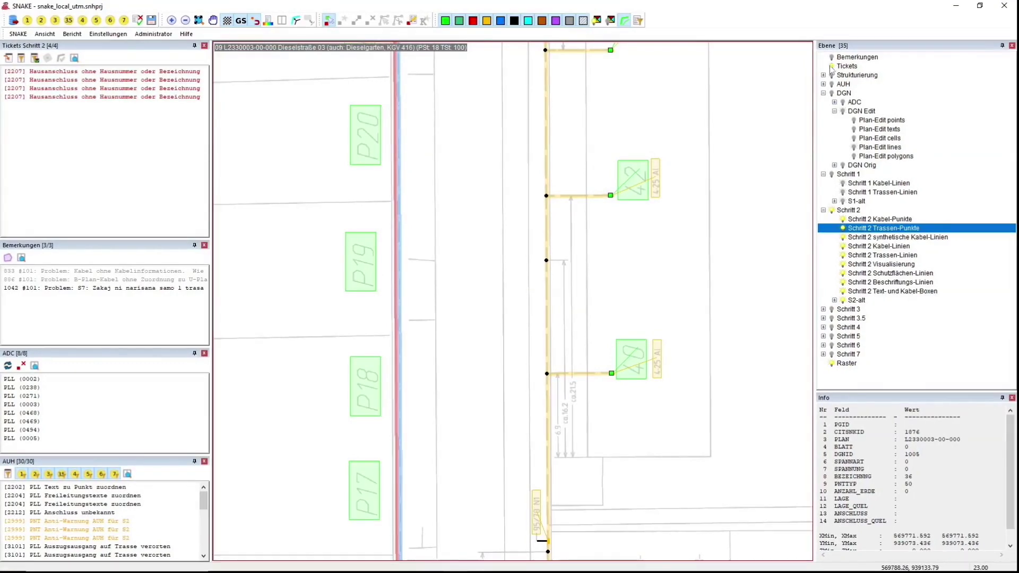
pyautogui.moveTo(483, 256); pyautogui.dragTo(637, 224)
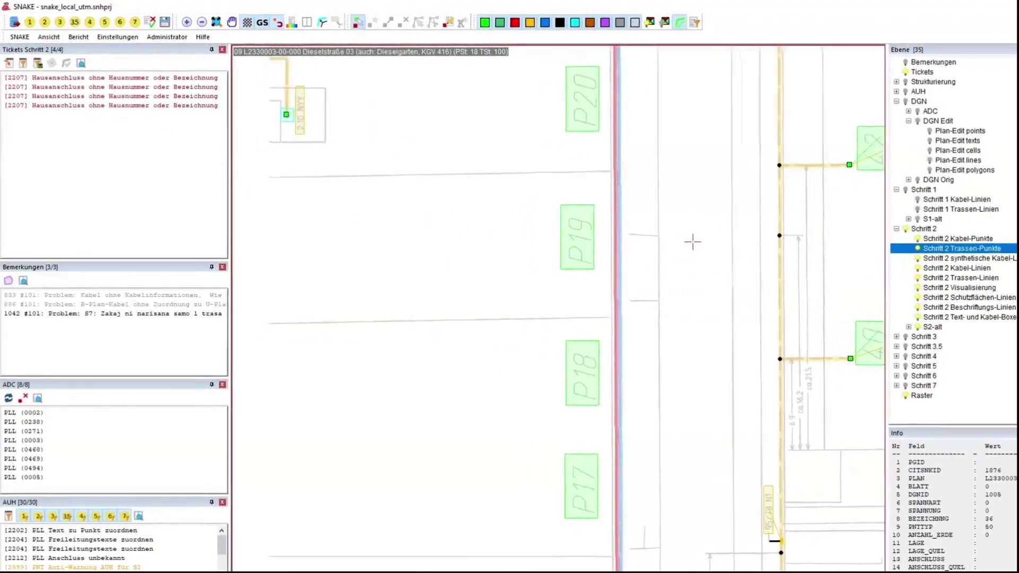
pyautogui.moveTo(693, 242); pyautogui.dragTo(751, 241)
pyautogui.moveTo(478, 136); pyautogui.dragTo(558, 300)
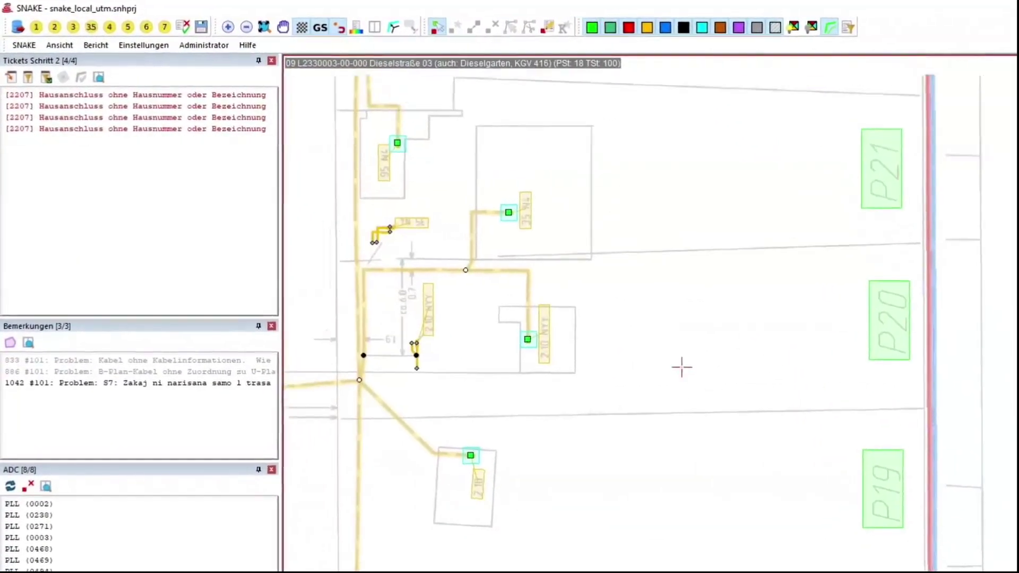
pyautogui.moveTo(681, 367); pyautogui.dragTo(682, 420)
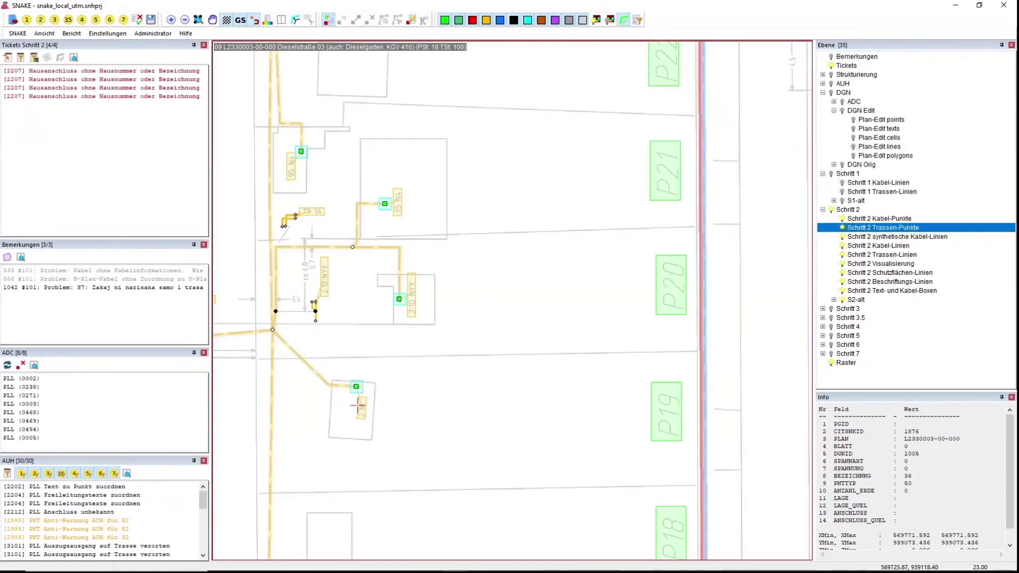
pyautogui.scroll(2, 357, 405)
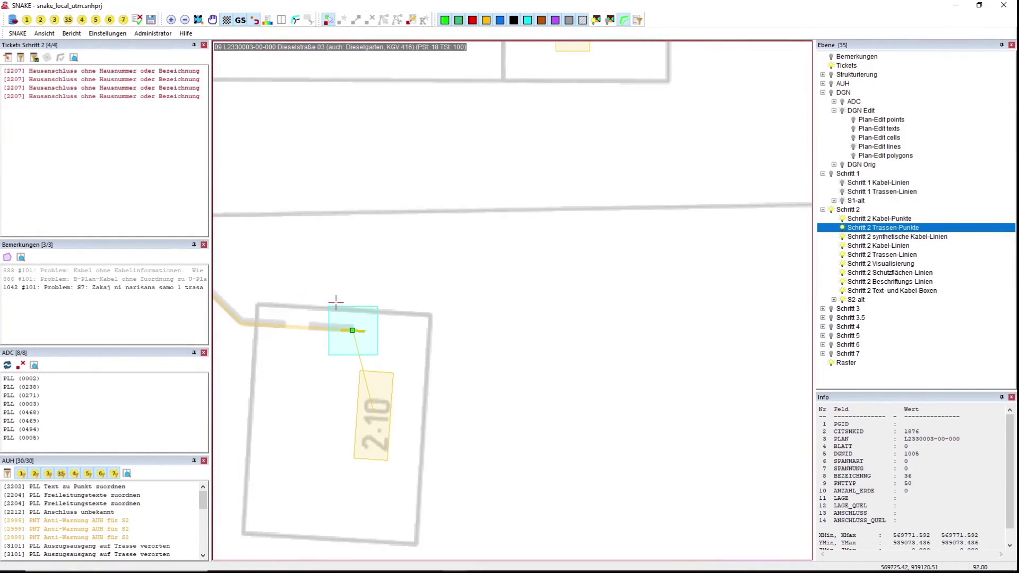
# - Go through all step 2 tickets with code 2207 from last to first and view the surroundings of the 2·10 house connection
pyautogui.click(139, 97)
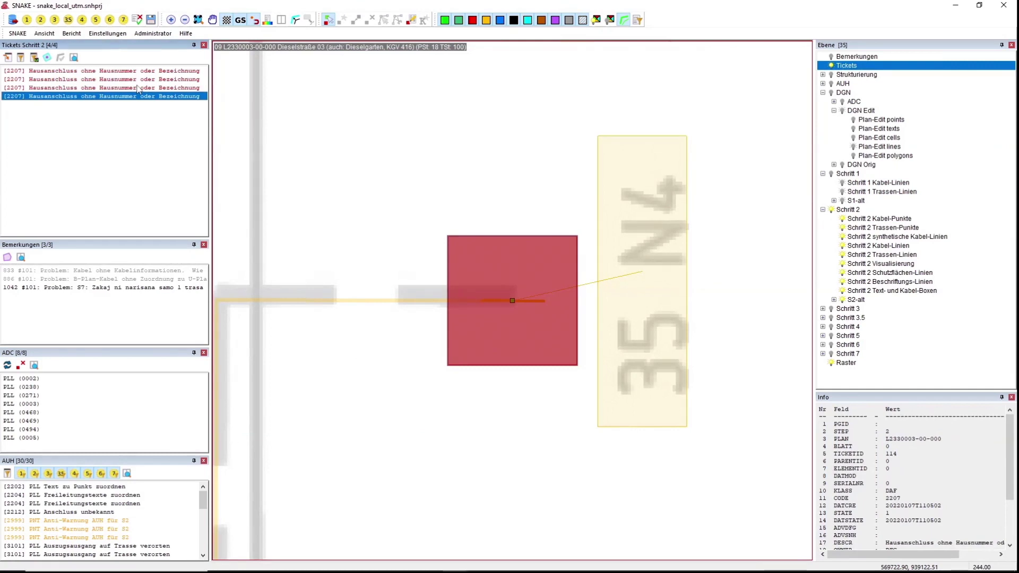
pyautogui.click(138, 89)
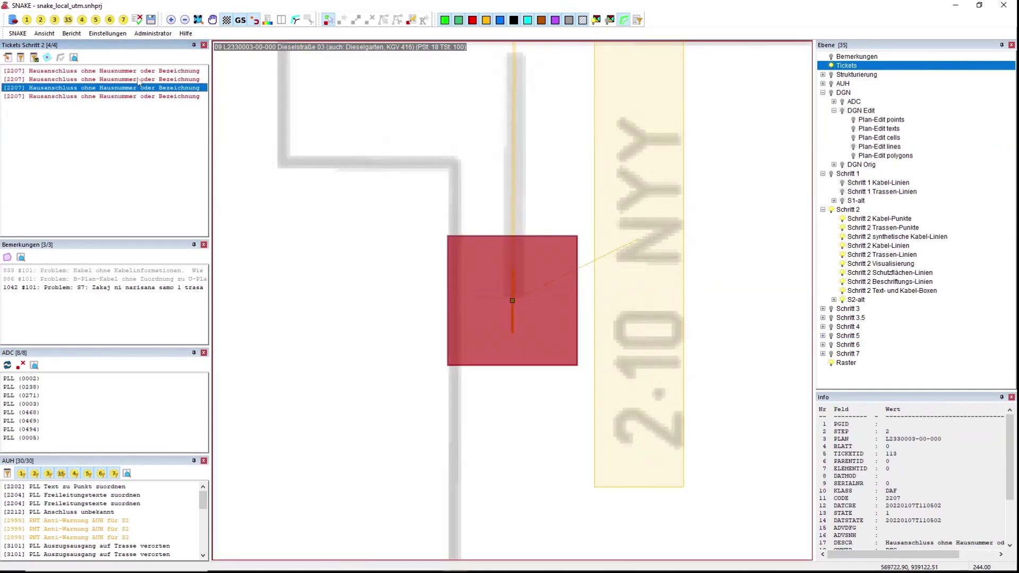
pyautogui.click(140, 80)
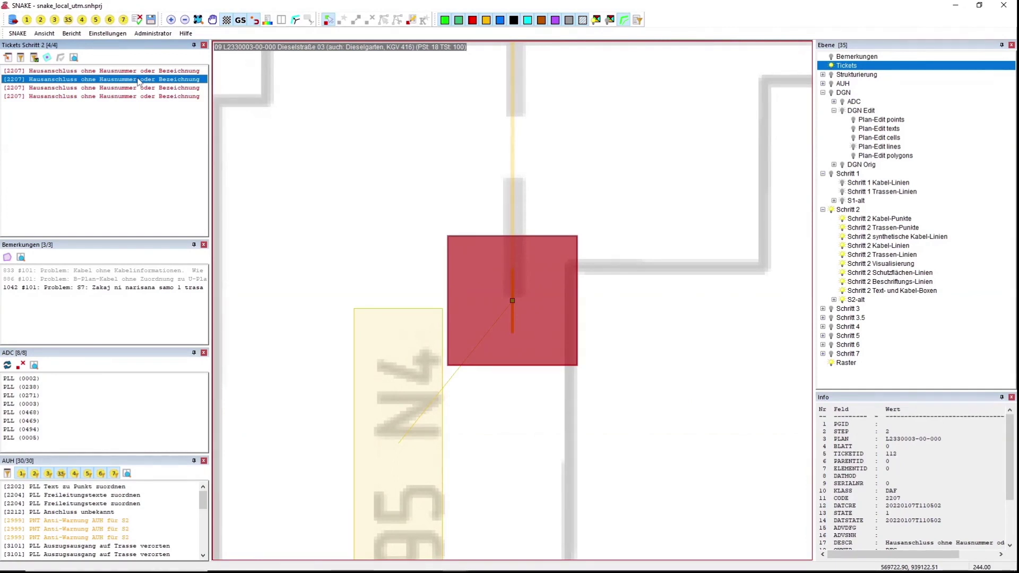
pyautogui.click(138, 71)
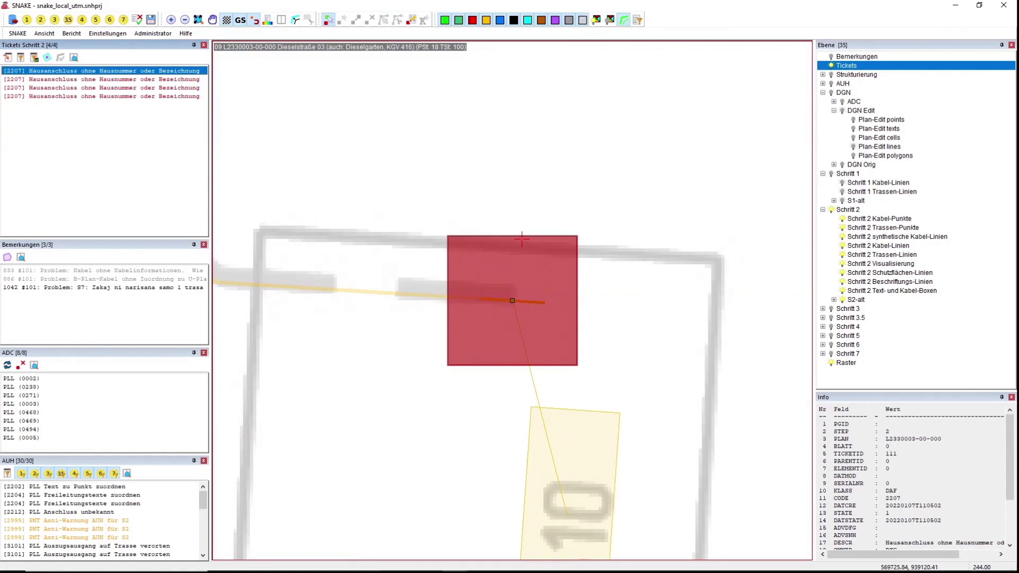
pyautogui.scroll(-1, 522, 239)
pyautogui.scroll(-1, 522, 239)
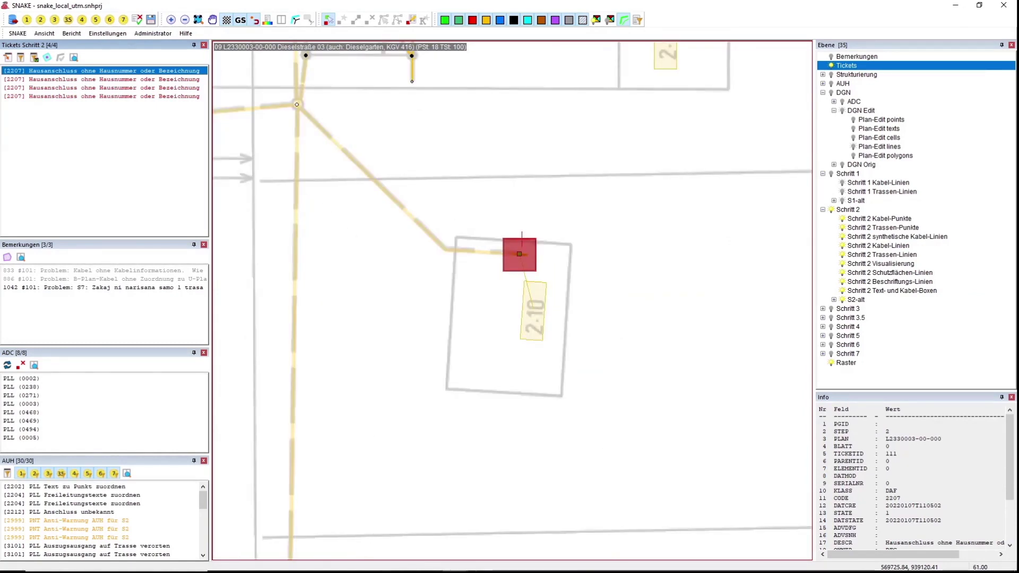
pyautogui.scroll(-1, 521, 239)
pyautogui.moveTo(562, 191); pyautogui.dragTo(364, 332)
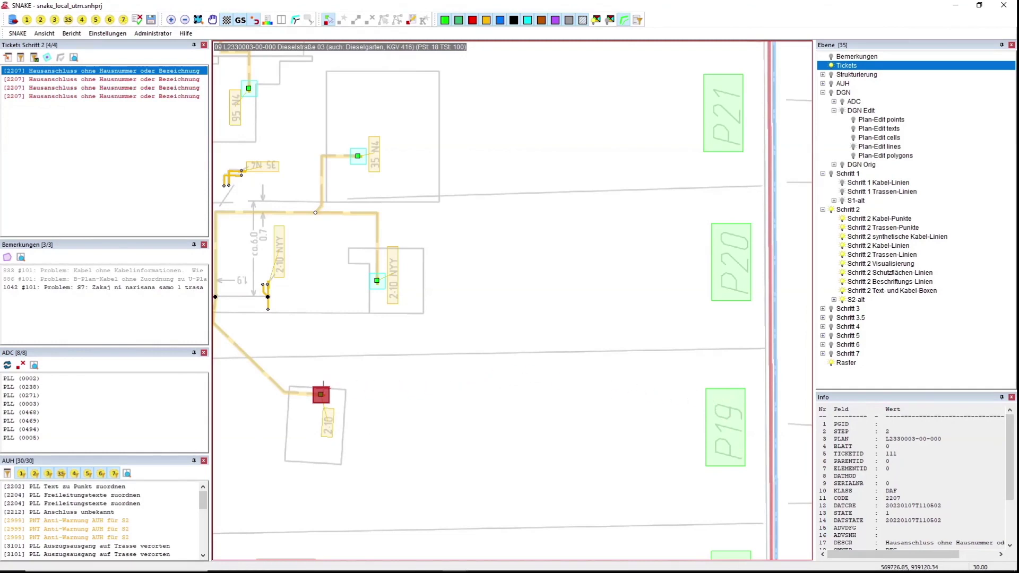
# - Draw an AUH line with code 2202 Text zu Punkt zuordnen from plot label P19 to the 2·10 house connection and check the point's attributes
pyautogui.click(315, 399)
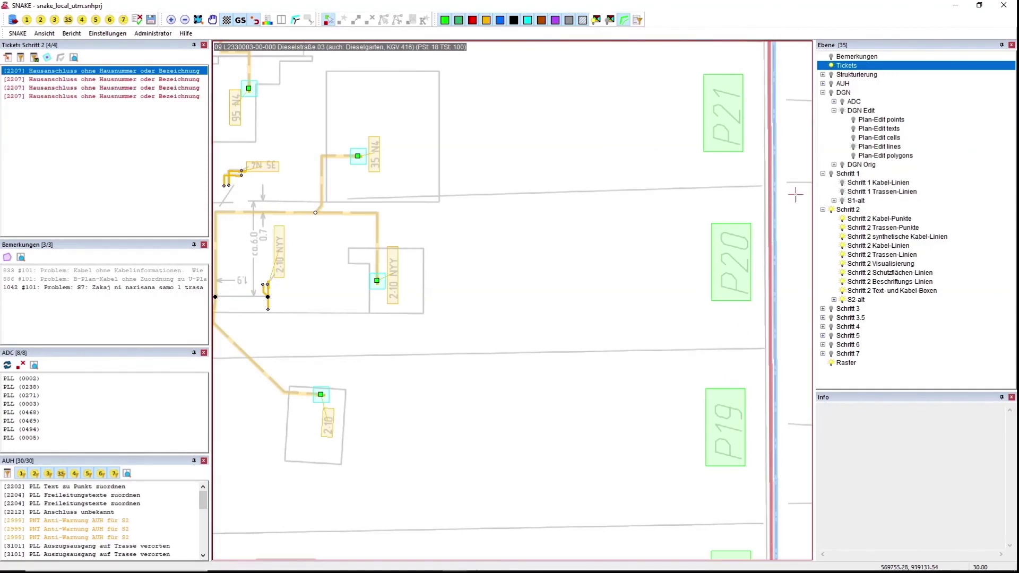
pyautogui.click(824, 84)
pyautogui.click(862, 102)
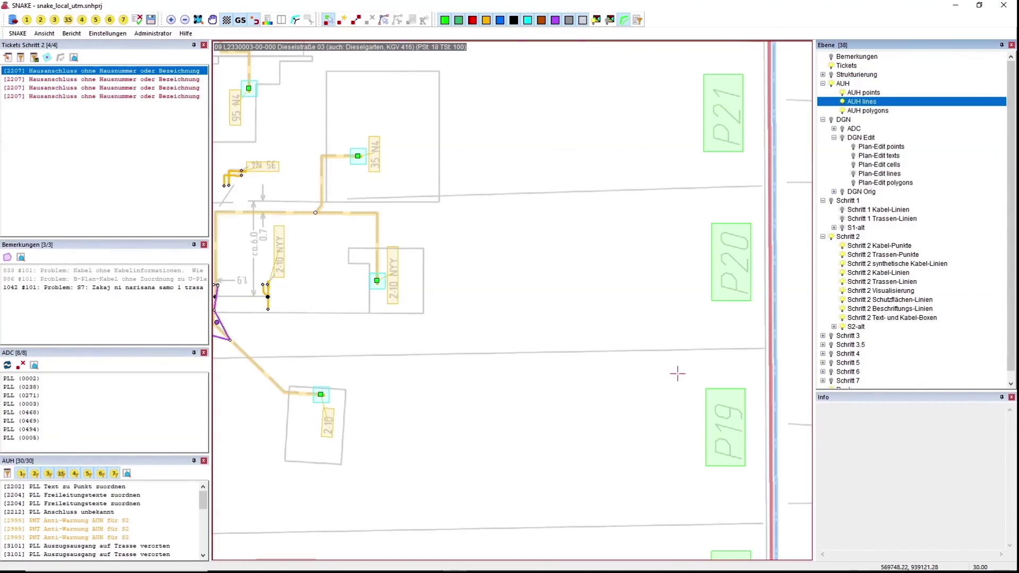
pyautogui.click(715, 396)
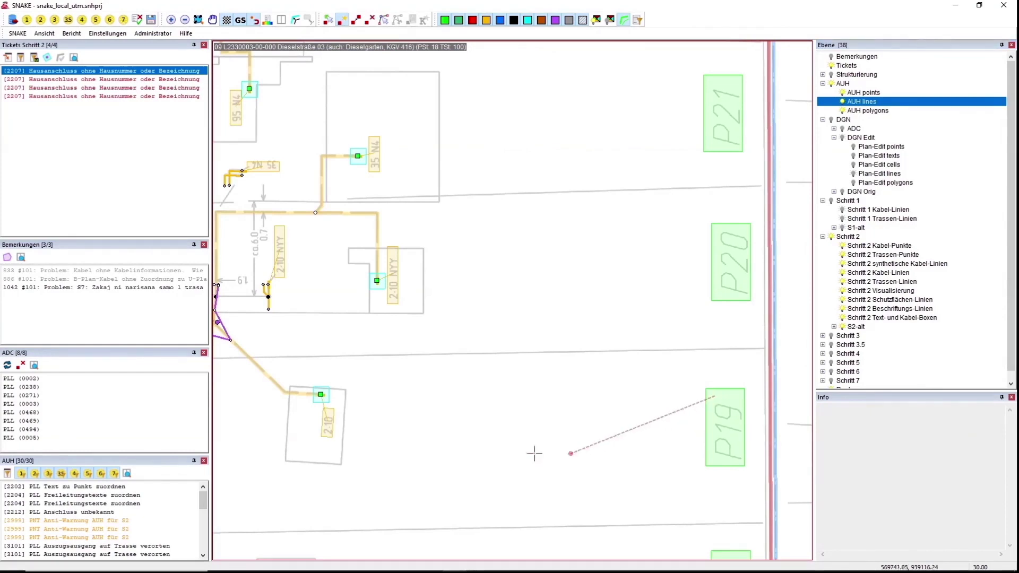
pyautogui.click(321, 395)
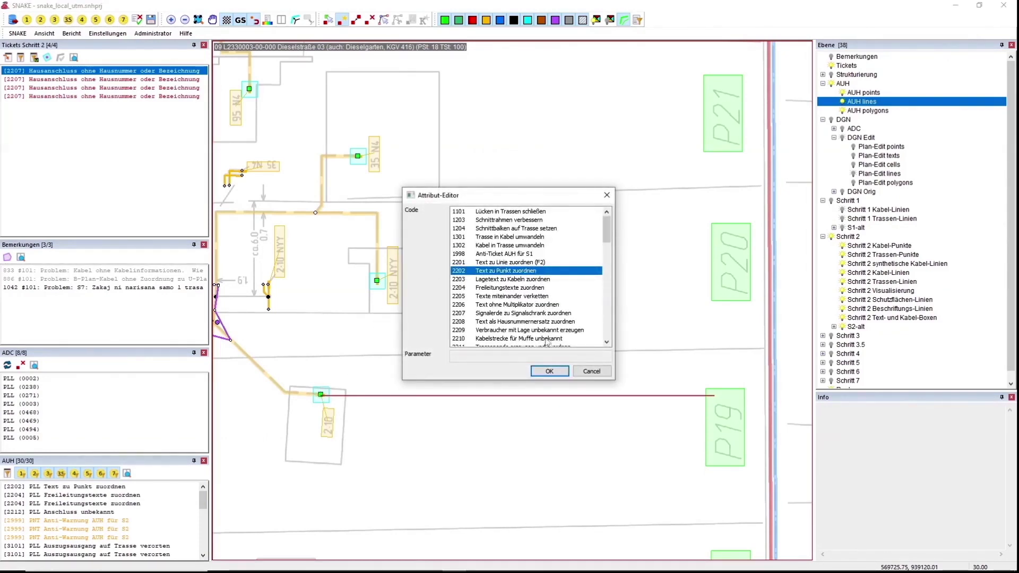
pyautogui.click(550, 371)
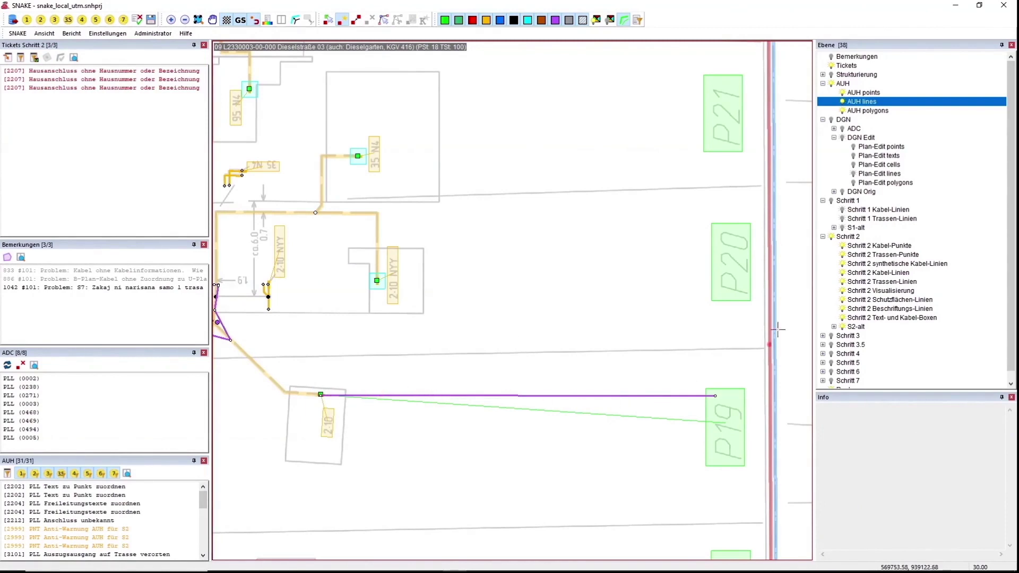
pyautogui.click(882, 254)
pyautogui.click(320, 394)
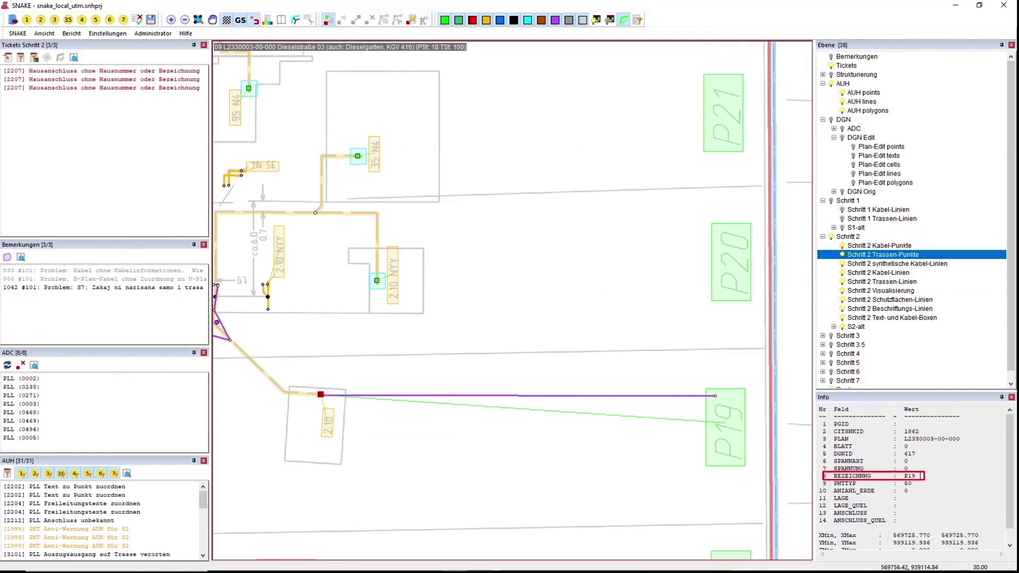
# - Draw AUH lines with code 2202 from plot label P20 to the 2·10 NYY house connection and from P21 to the 35 N4 one
pyautogui.click(904, 101)
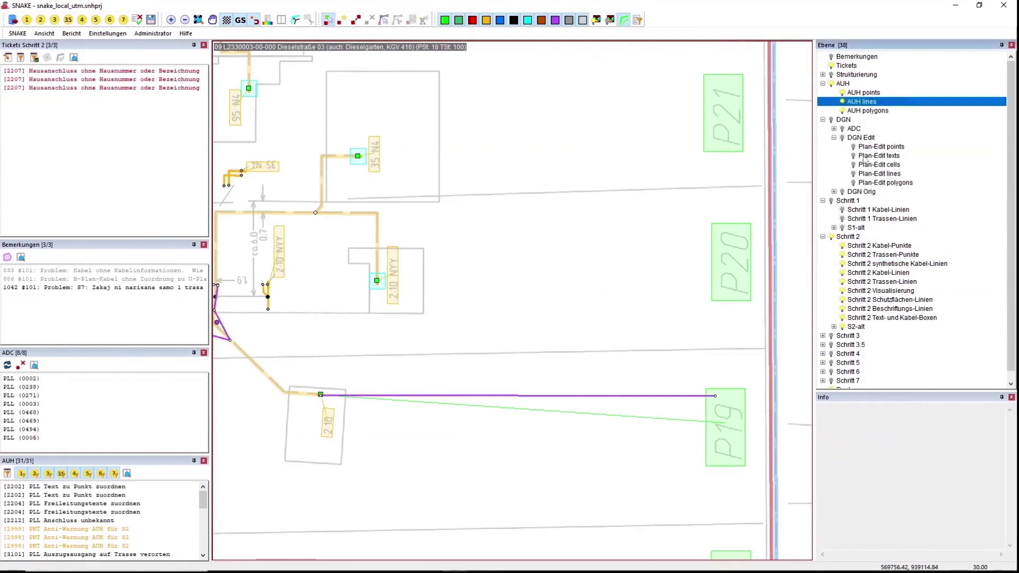
pyautogui.click(376, 281)
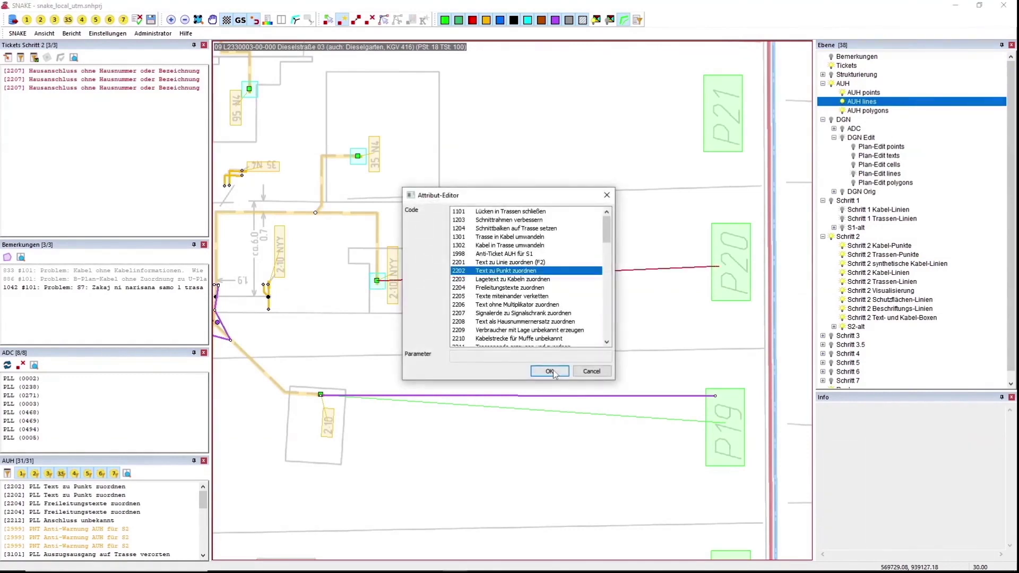
pyautogui.click(549, 371)
pyautogui.click(713, 111)
pyautogui.click(358, 156)
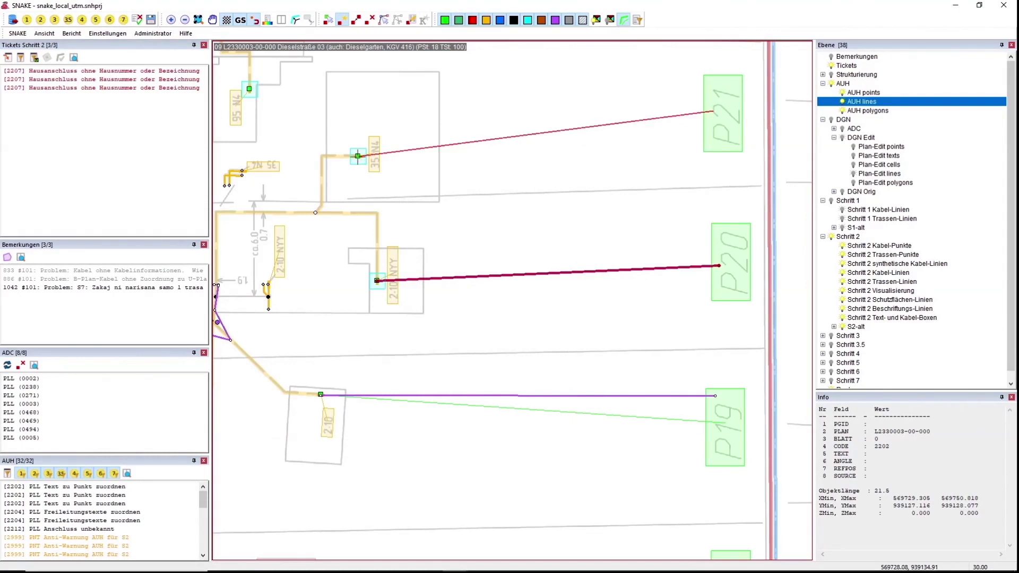
pyautogui.click(548, 371)
# - Draw an AUH line with code 2202 Text zu Punkt zuordnen from plot label P22 to the 95 N4 house connection
pyautogui.moveTo(557, 215); pyautogui.dragTo(610, 352)
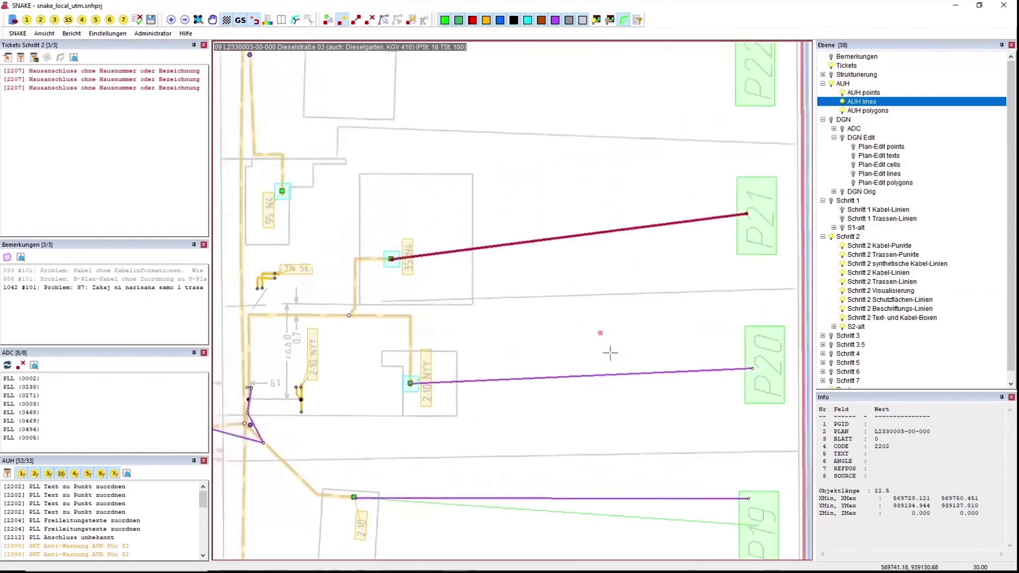
pyautogui.click(759, 114)
pyautogui.click(287, 226)
pyautogui.click(549, 372)
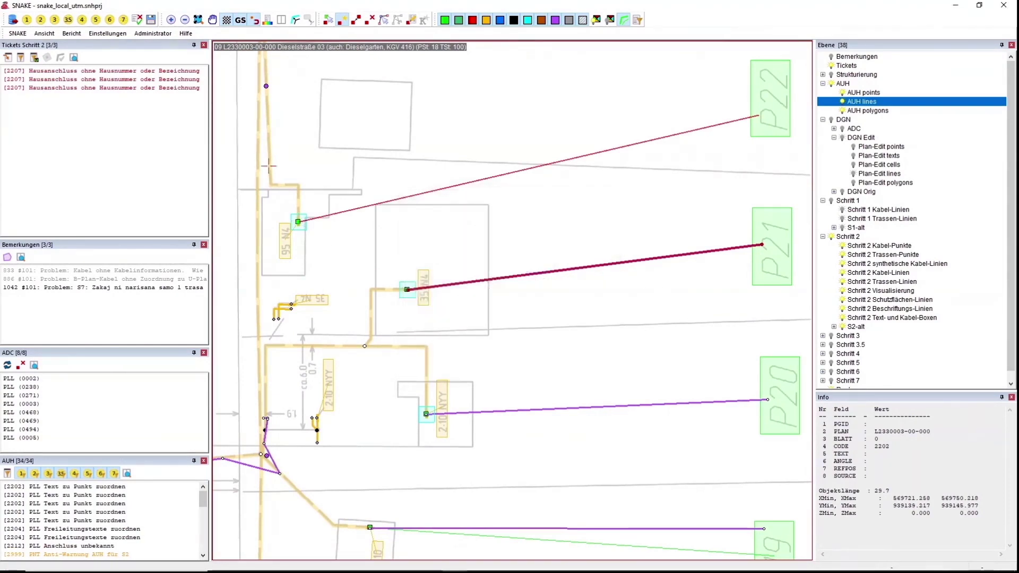
# - Rerun processing step 2 and hide the AUH layer to view the links from plots P19 to P22 to their house connections
pyautogui.click(38, 21)
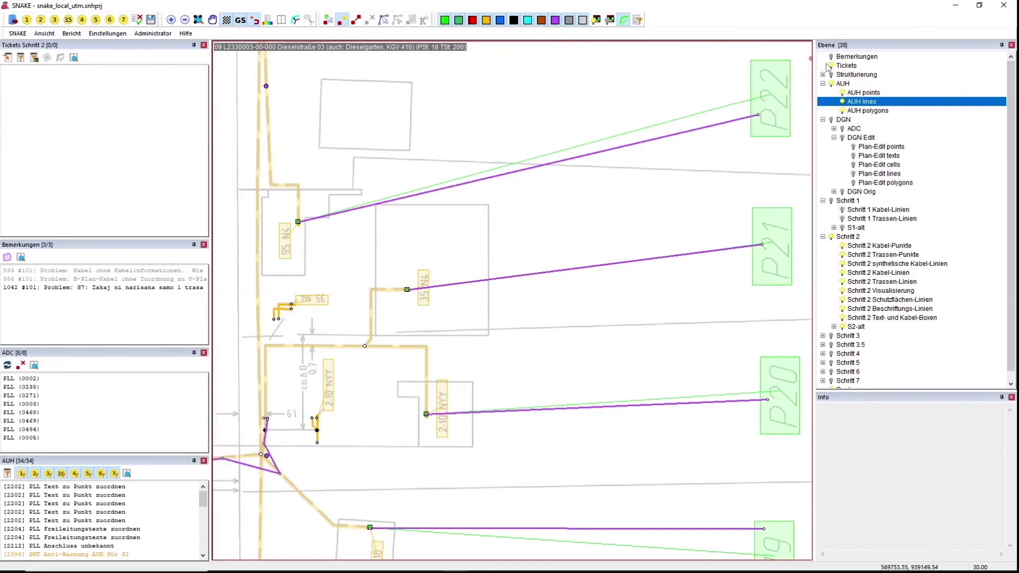
pyautogui.click(831, 84)
pyautogui.moveTo(710, 265); pyautogui.dragTo(653, 175)
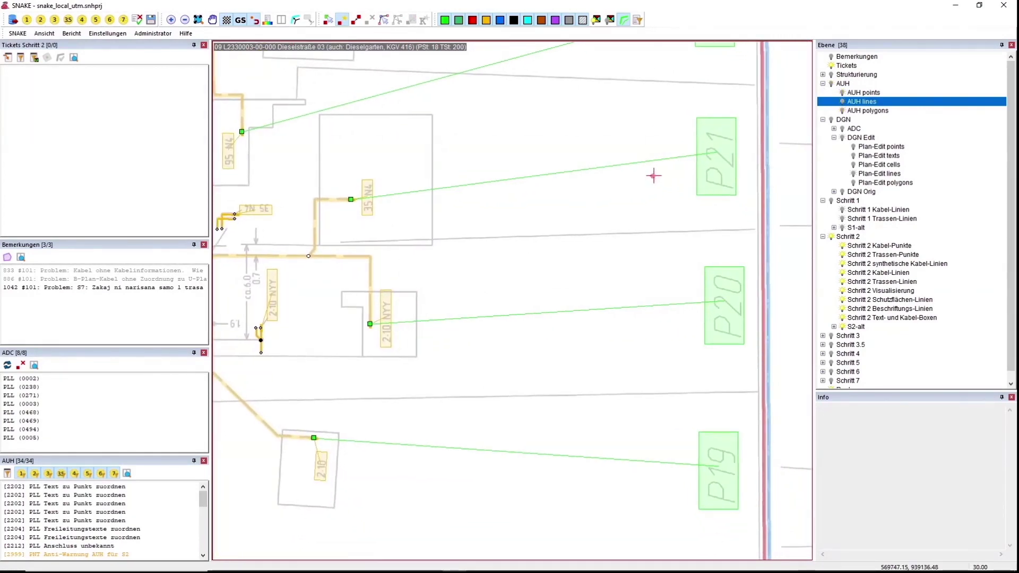
# - Show the Schritt 1 layers instead of Schritt 2 and examine the cable branches and the a.B. detail sketches near house 38
pyautogui.scroll(-3, 653, 176)
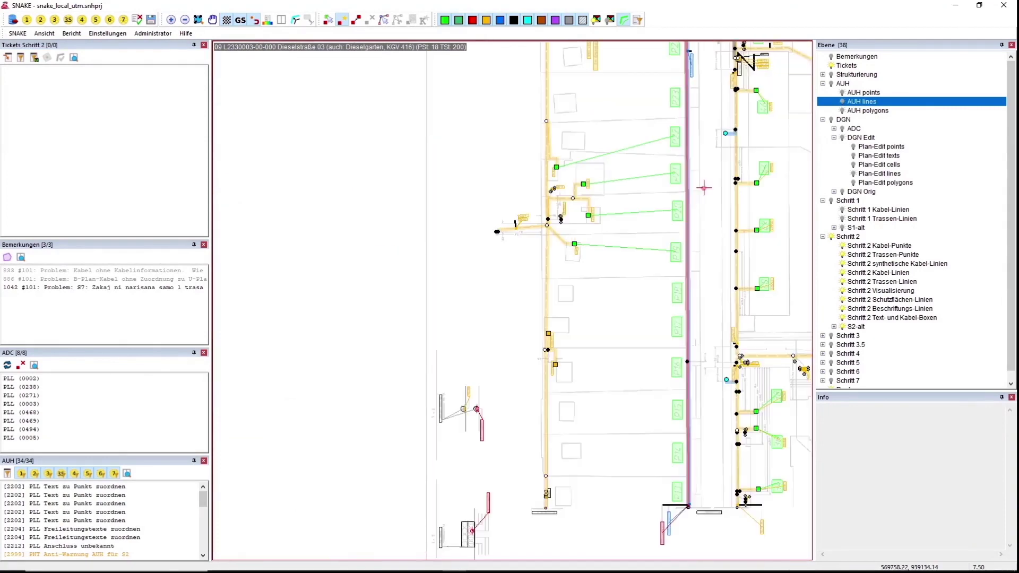
pyautogui.moveTo(664, 208); pyautogui.dragTo(482, 144)
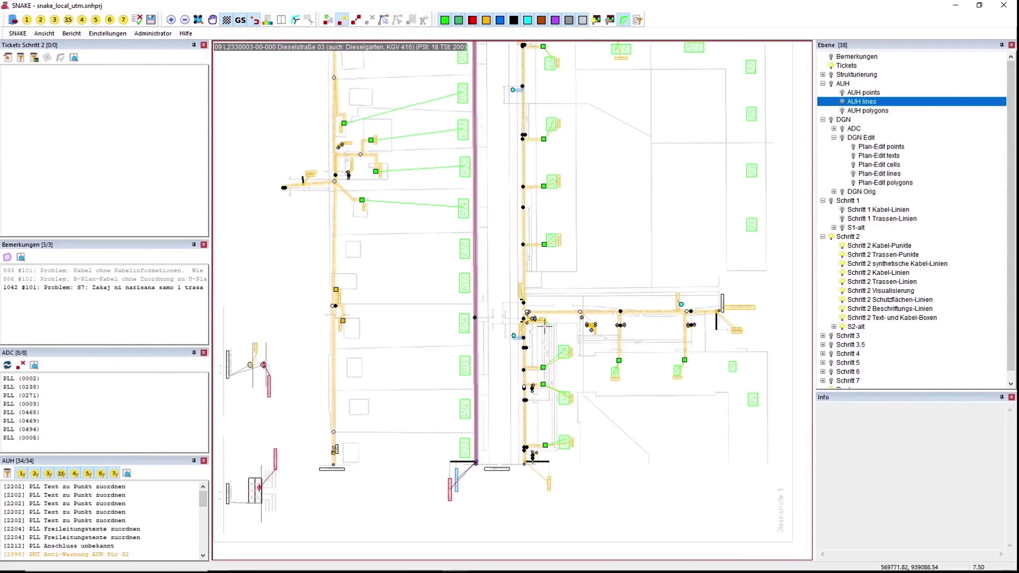
pyautogui.scroll(1, 548, 333)
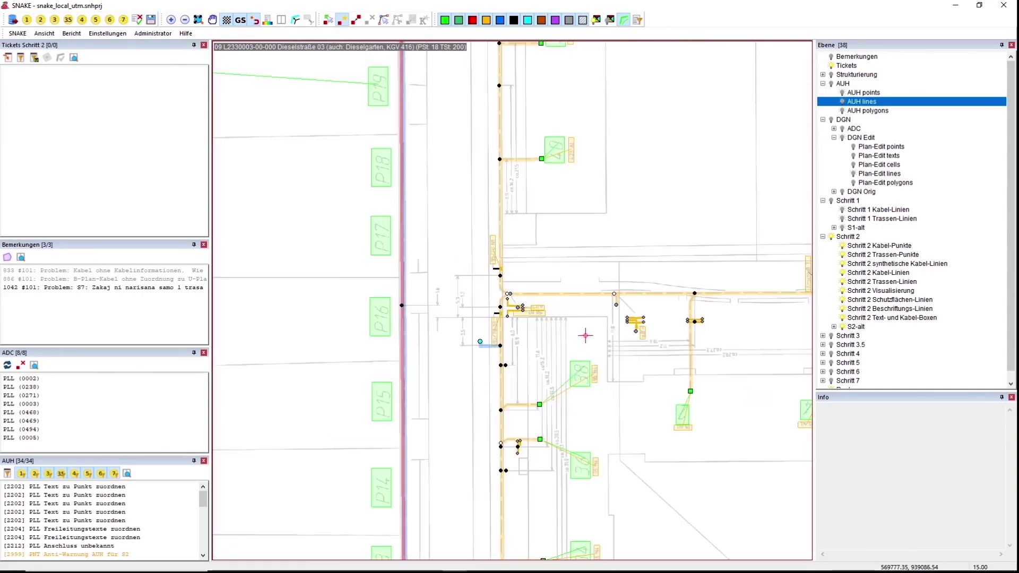
pyautogui.click(171, 20)
pyautogui.click(832, 237)
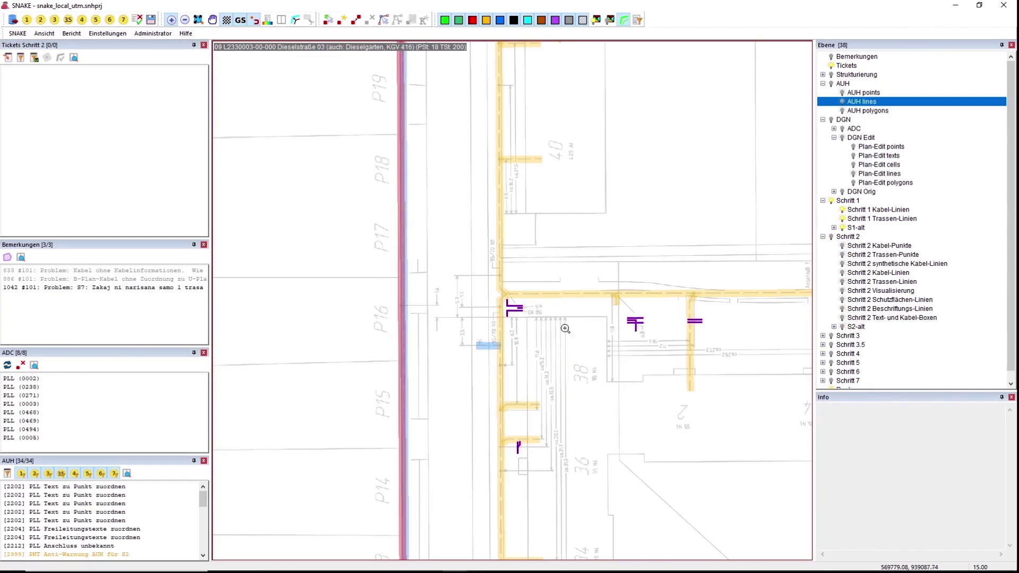
pyautogui.moveTo(502, 293); pyautogui.dragTo(659, 344)
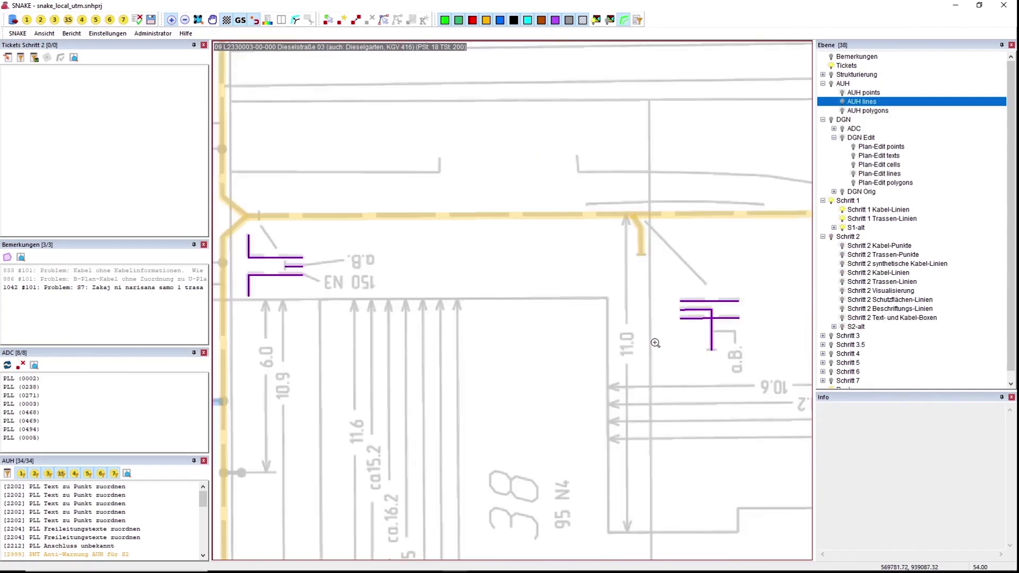